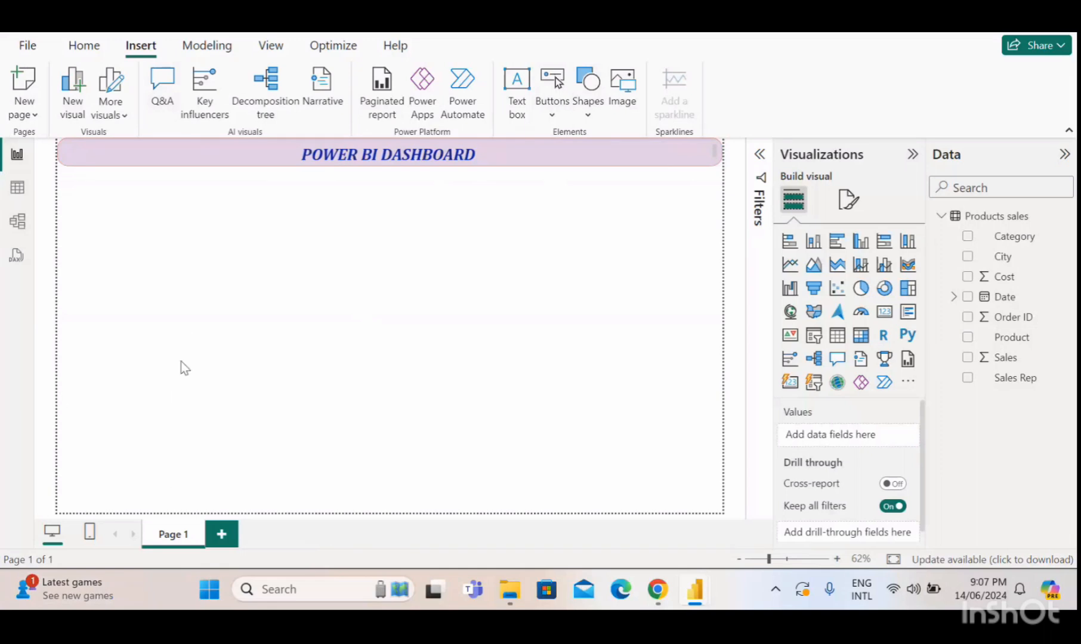
- Insert a pill shape from the basic shapes onto the report page
left_click(87, 46)
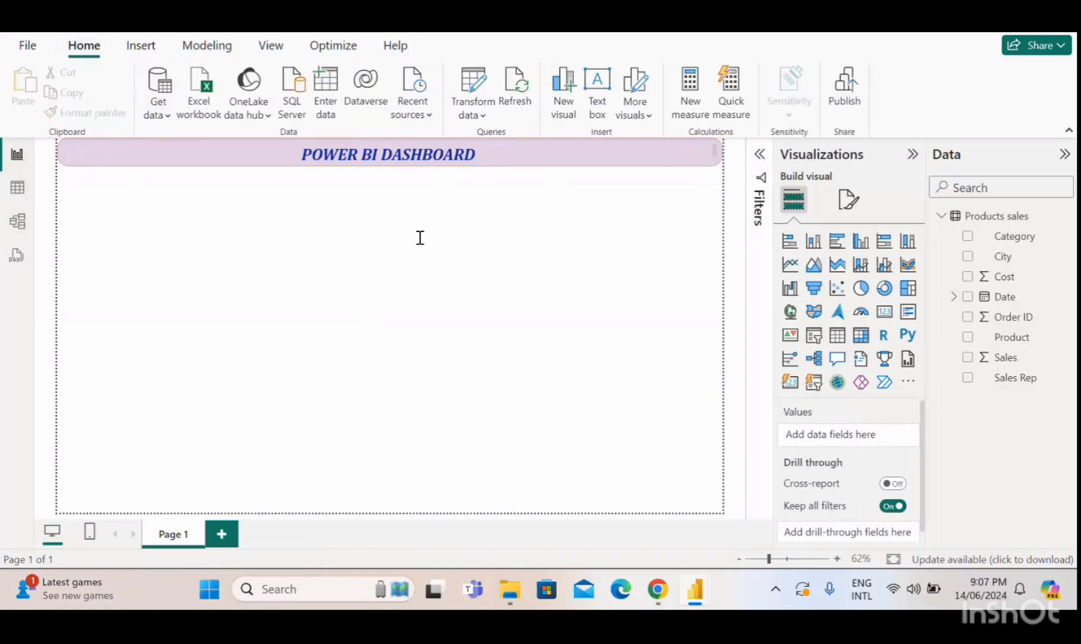
left_click(140, 46)
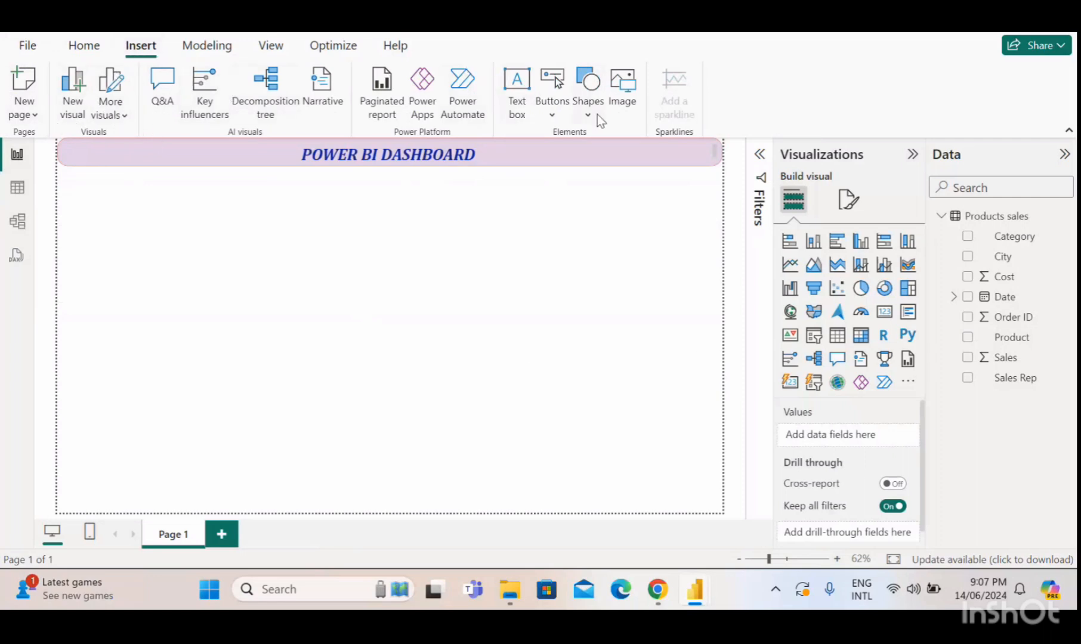
left_click(548, 102)
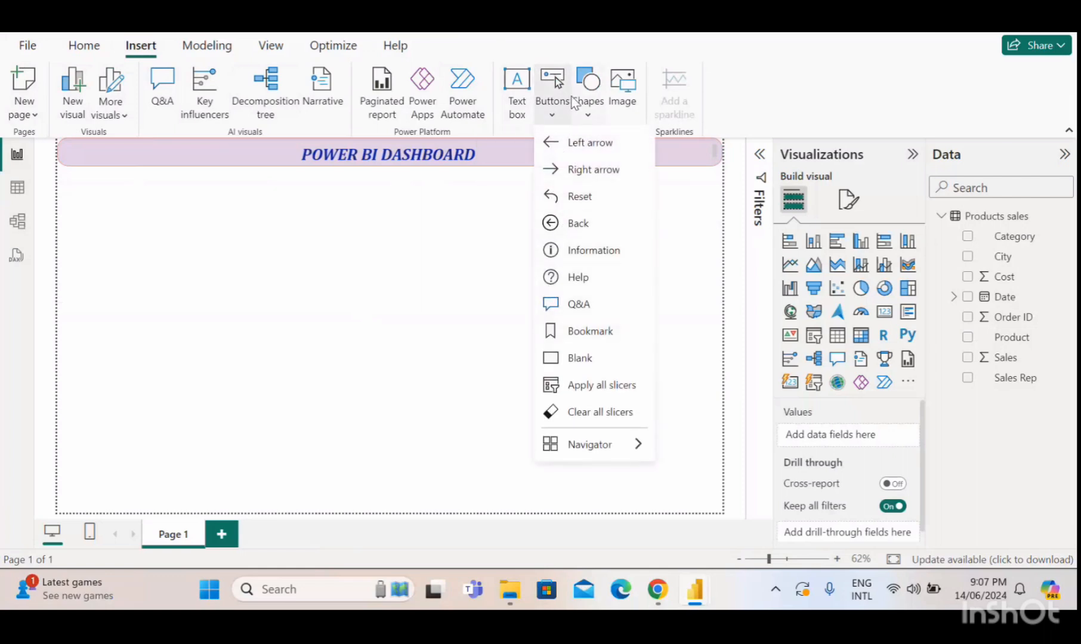
left_click(591, 113)
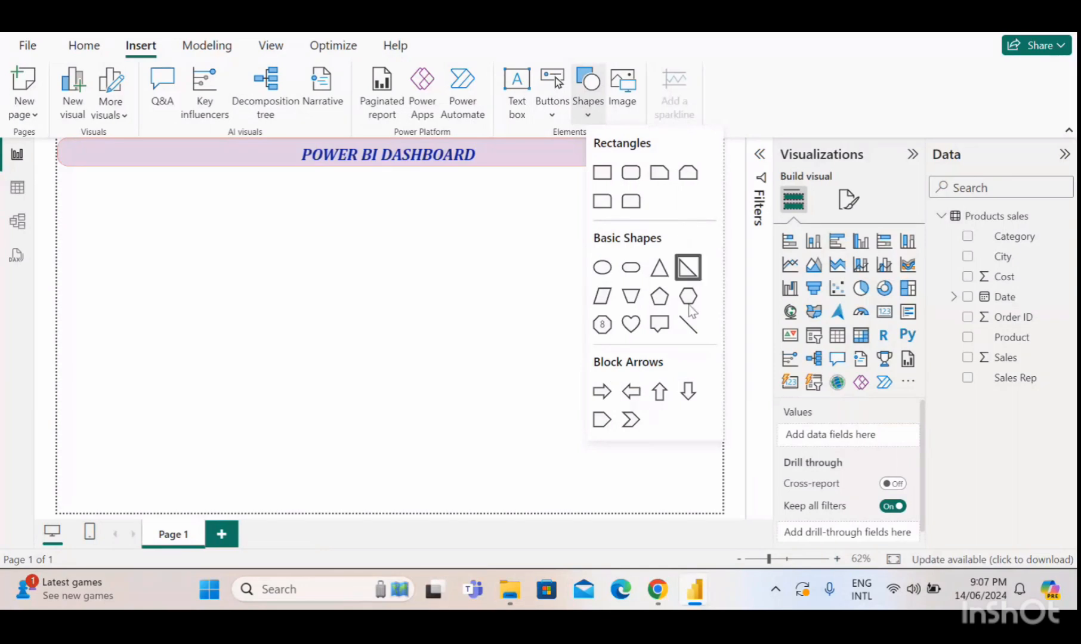
left_click(626, 269)
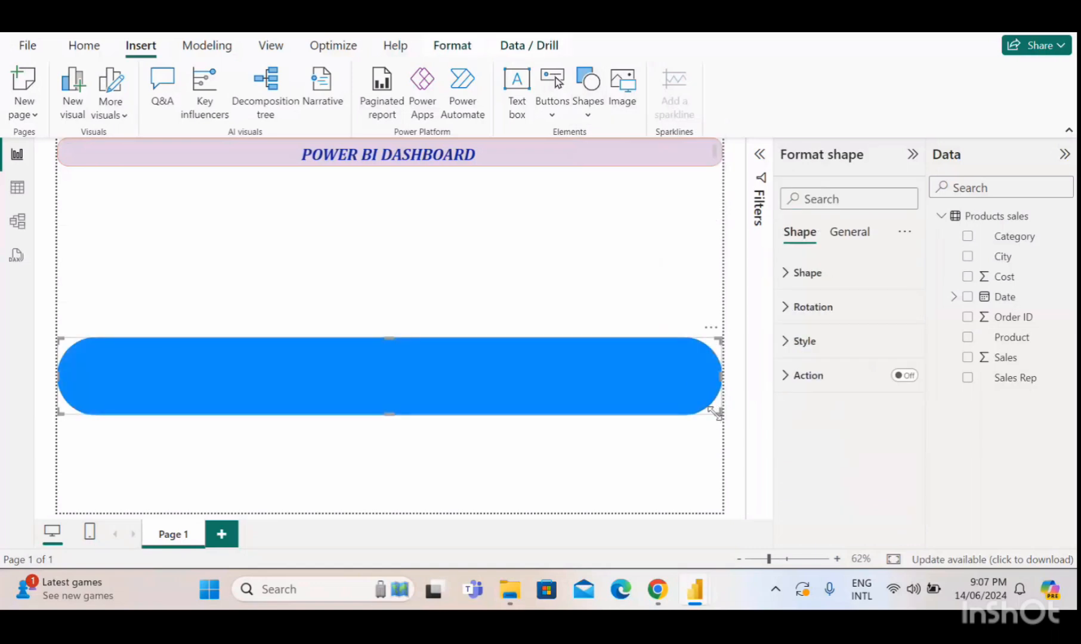
- Shrink the pill to about half the page width and place it below the dashboard title toward the page's left edge
left_click_drag(715, 418, 400, 397)
left_click_drag(297, 366, 295, 218)
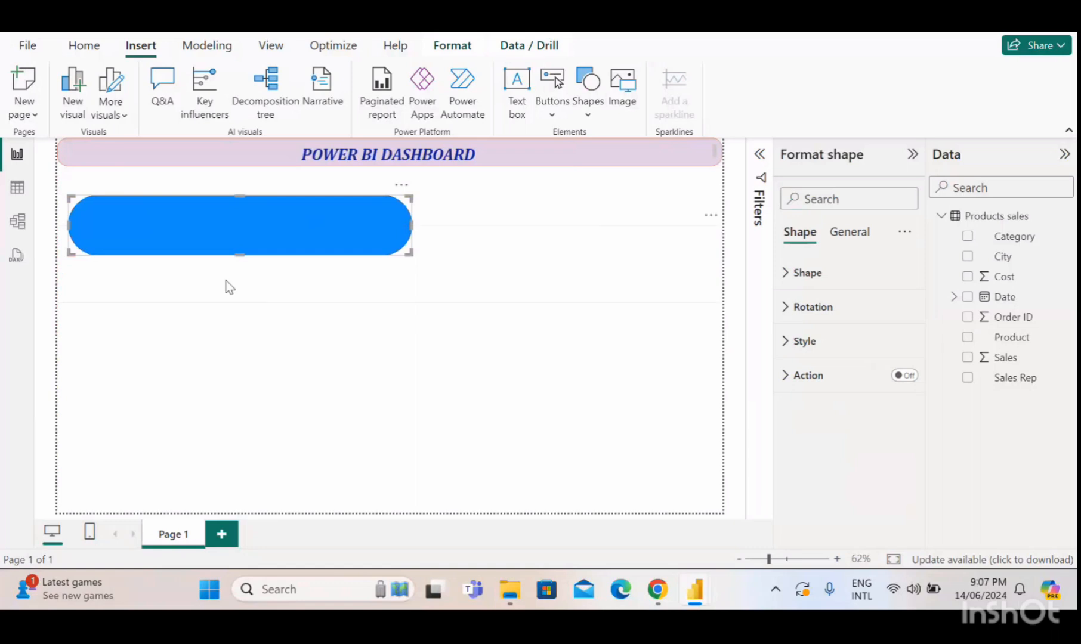
left_click_drag(67, 224, 96, 219)
left_click_drag(248, 220, 279, 230)
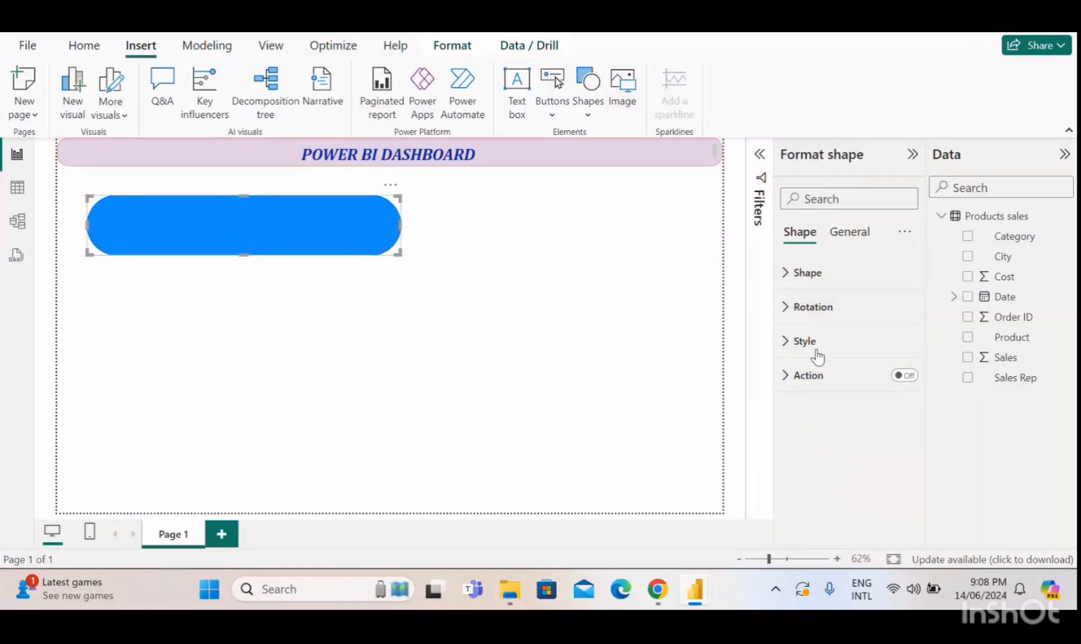
left_click(435, 359)
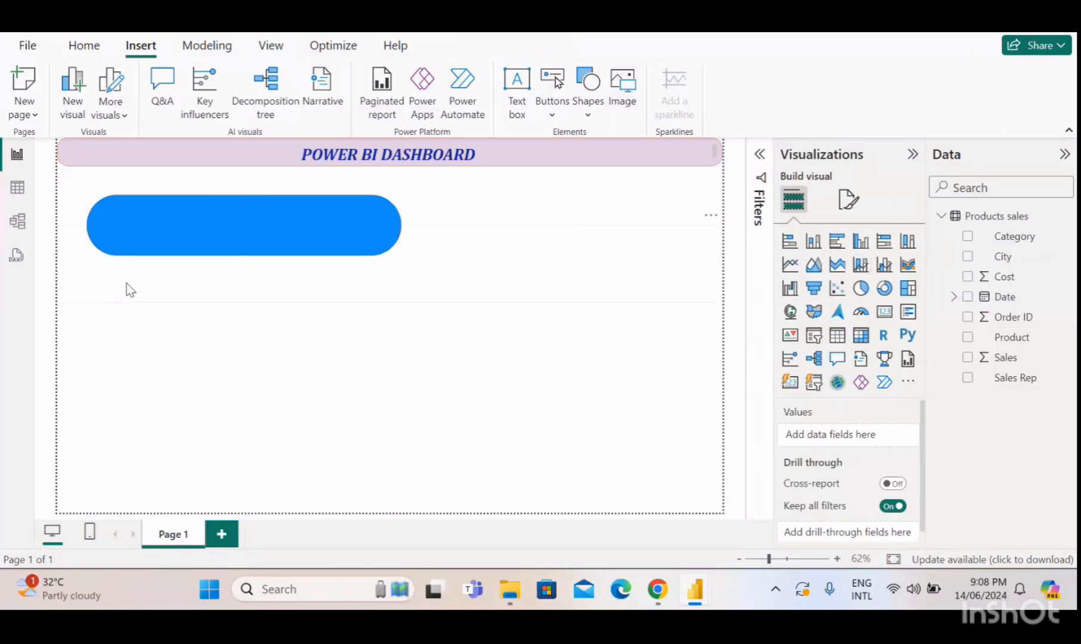
- Try the shape types Rectangle, Pentagon and Oval on the blue pill
left_click(181, 236)
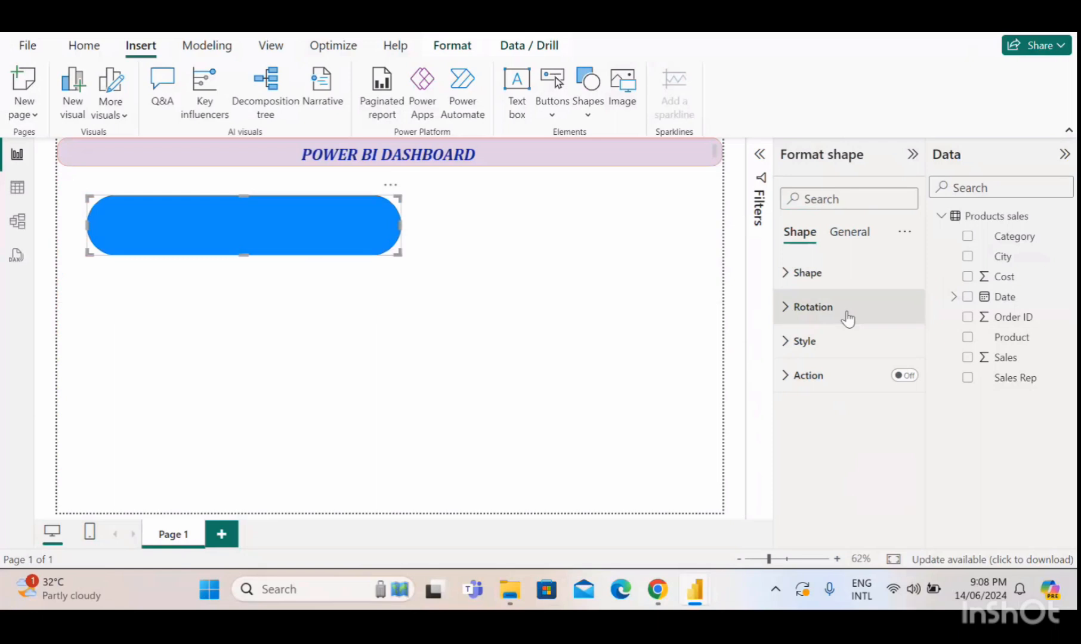
left_click(789, 278)
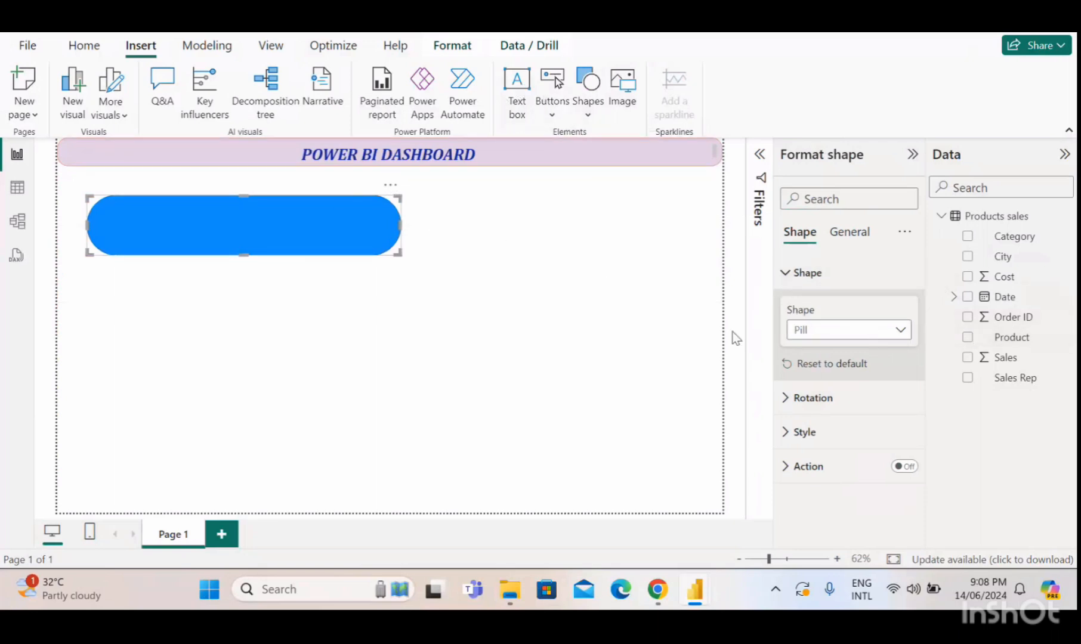
left_click(900, 333)
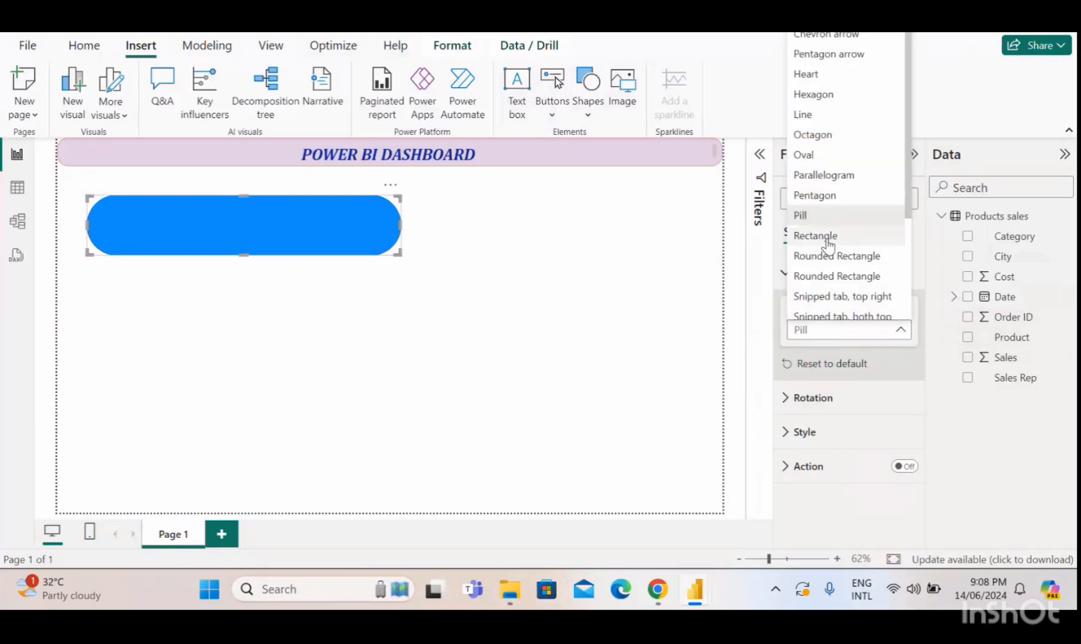
left_click(827, 237)
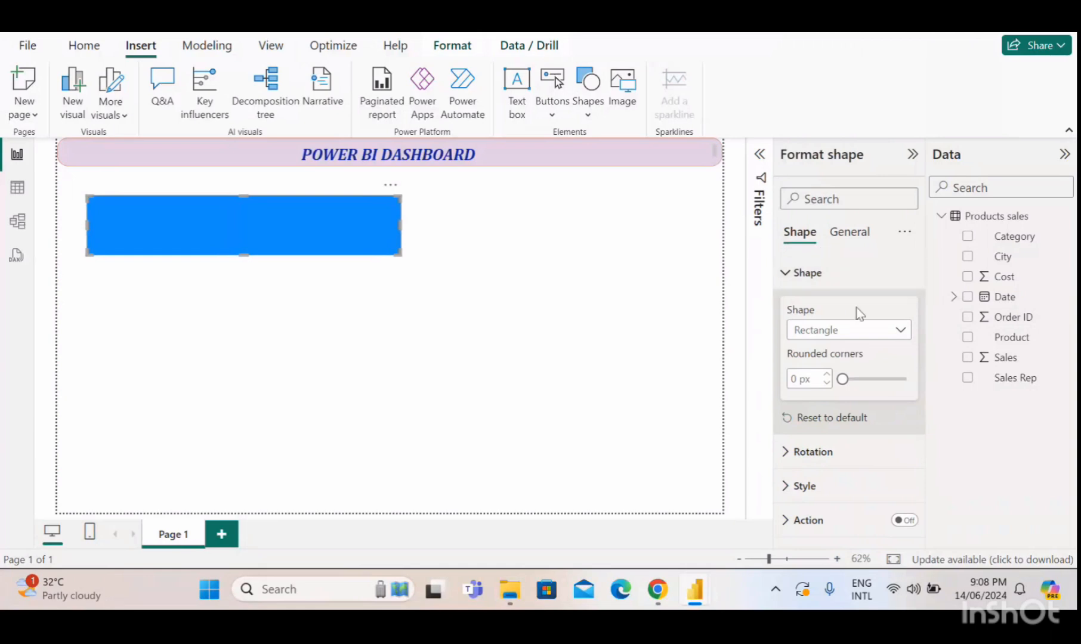
left_click(842, 330)
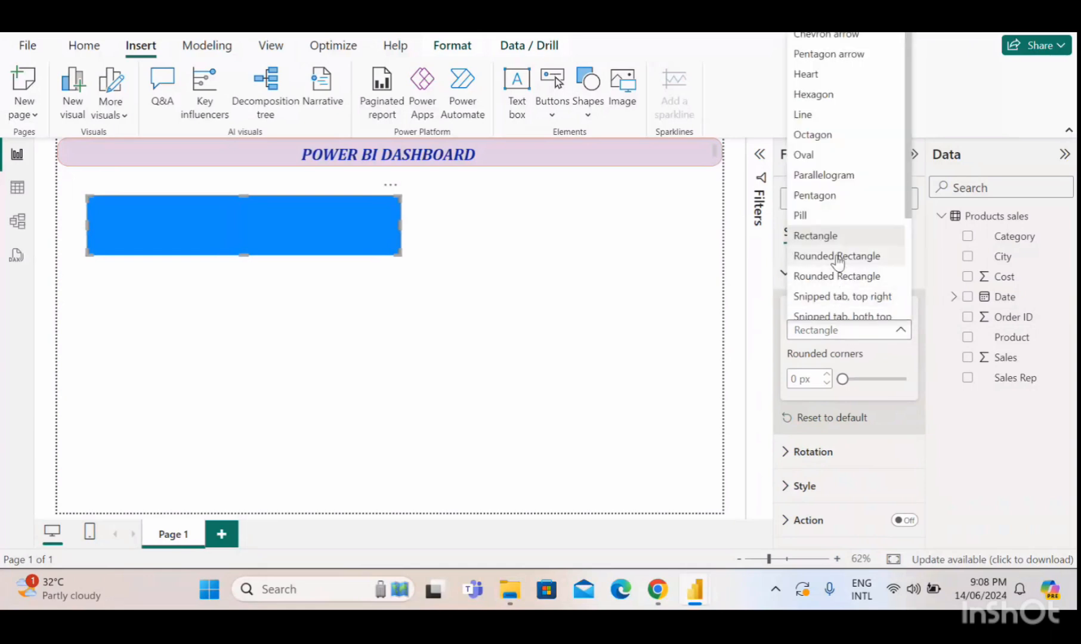
left_click(836, 197)
left_click(873, 329)
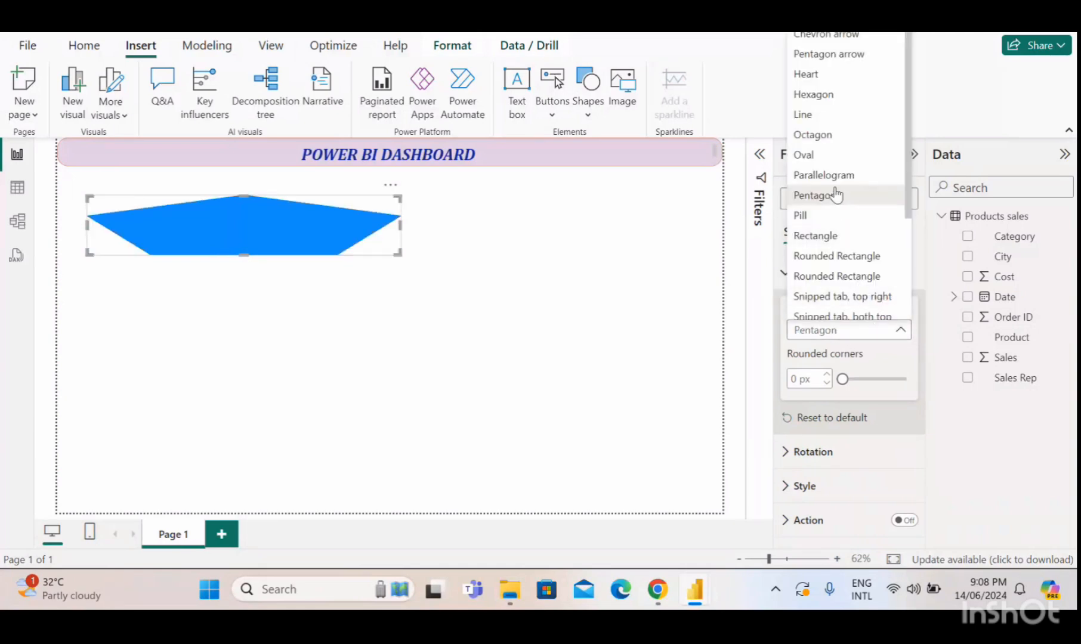
left_click(820, 155)
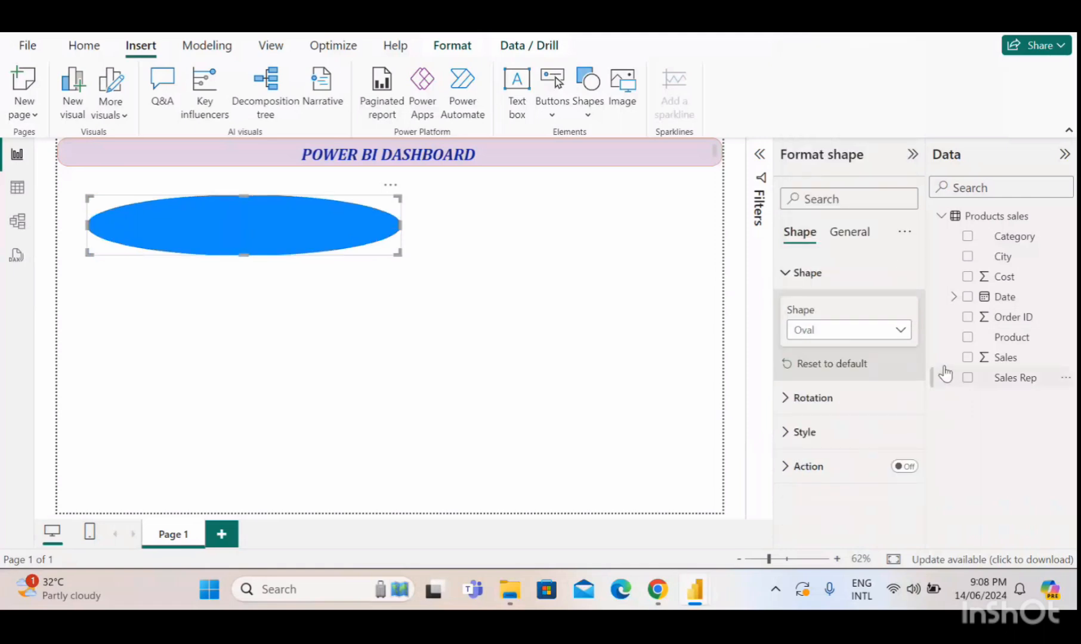
- Try the shape types Speech Bubble and Snipped tab, both top on the blue shape
left_click(900, 330)
scroll(853, 195, "down", 3)
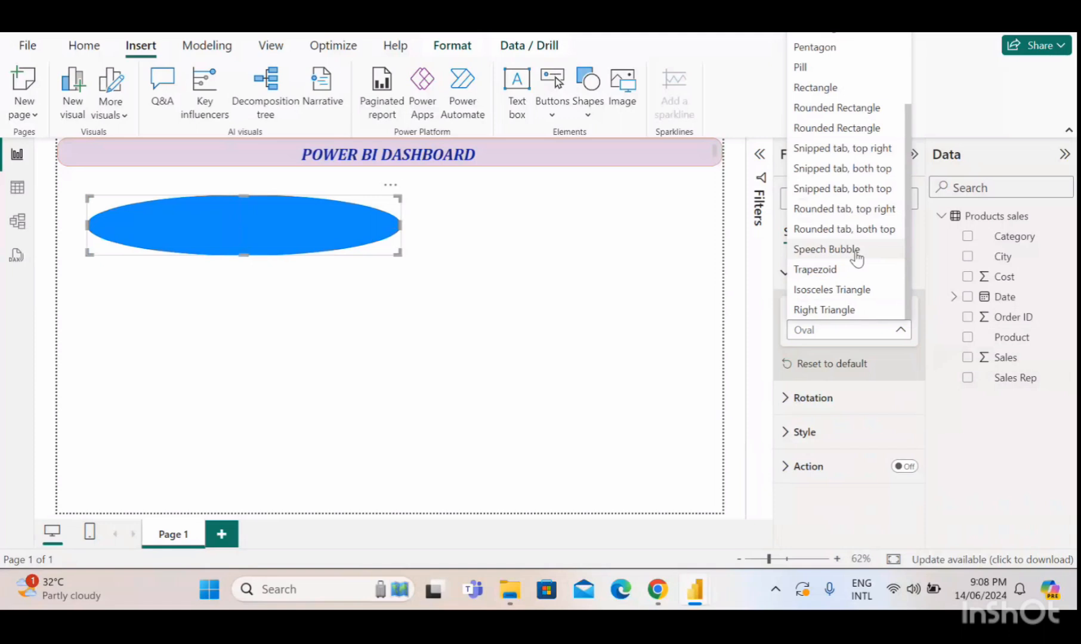
left_click(857, 251)
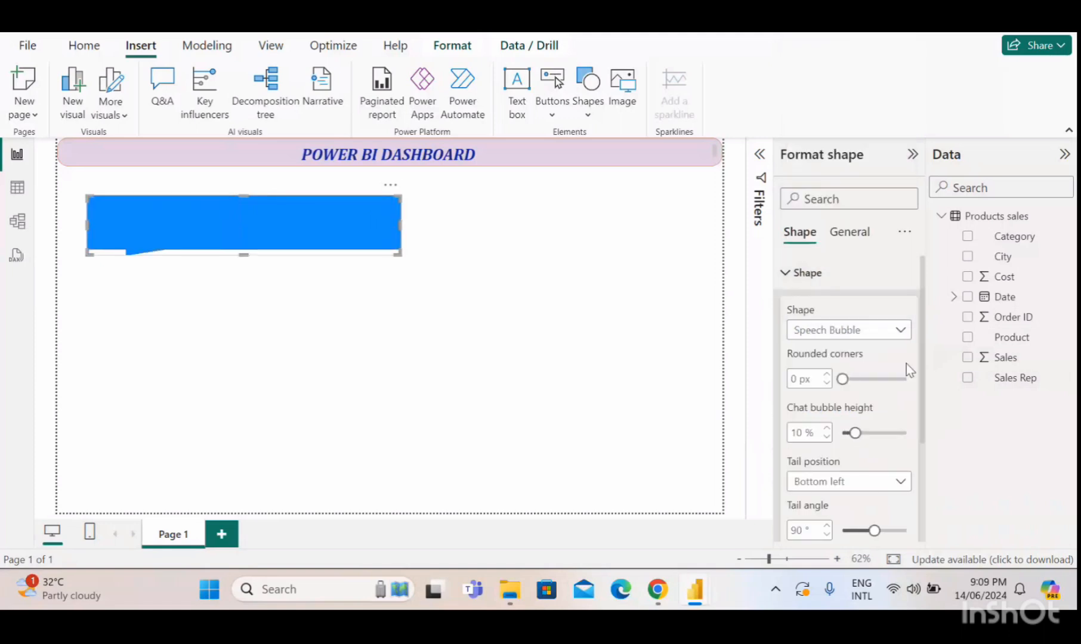
left_click(901, 330)
scroll(871, 265, "down", 3)
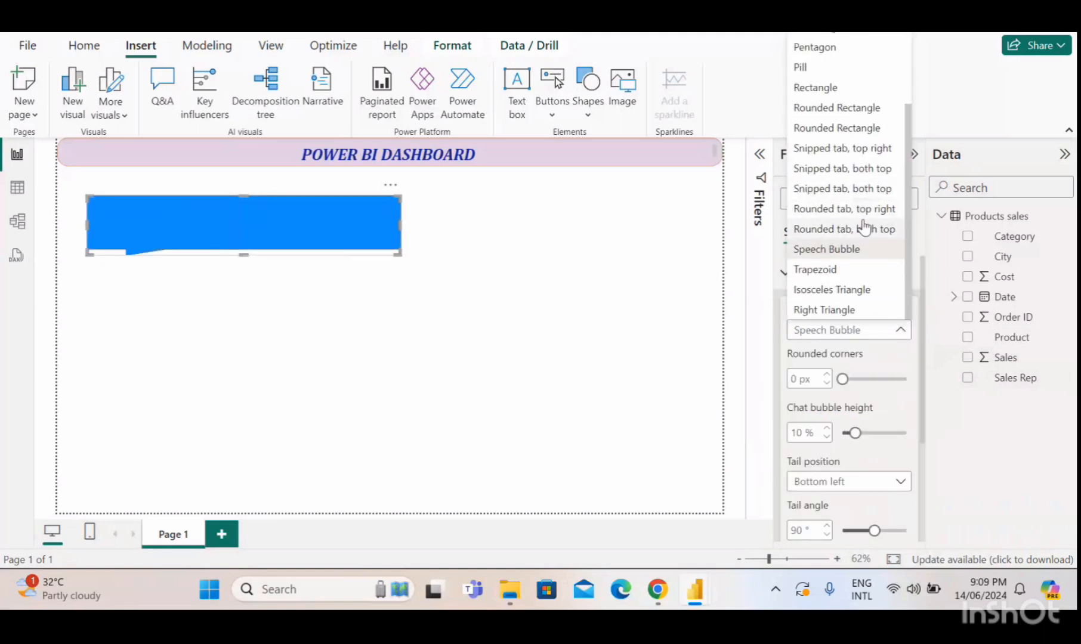
left_click(862, 170)
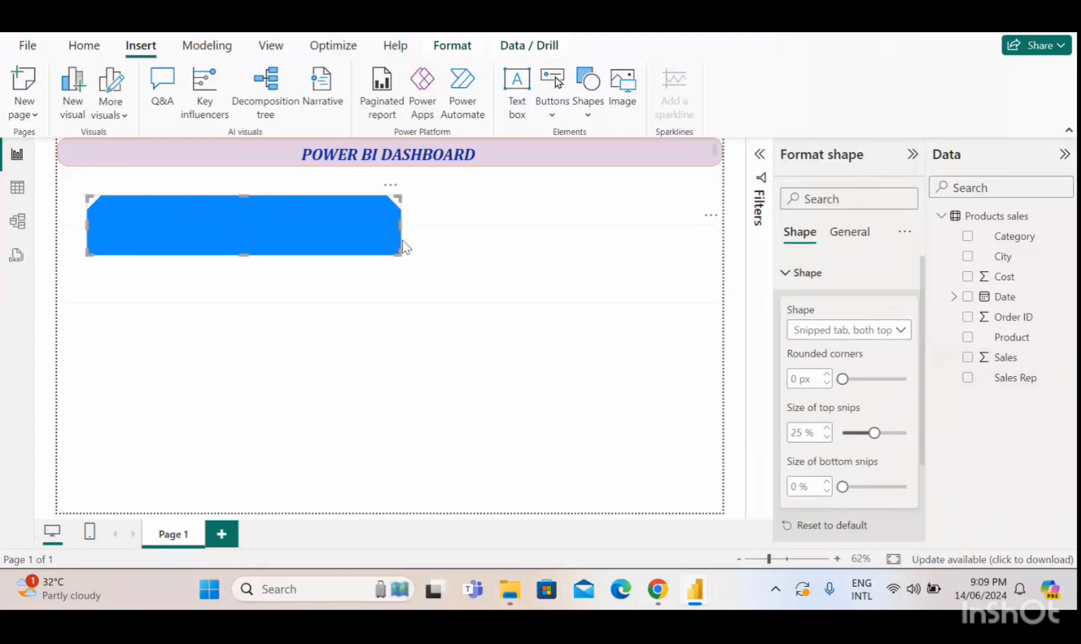
- Try the shape types Rounded Rectangle and Right Triangle on the blue shape
left_click(899, 330)
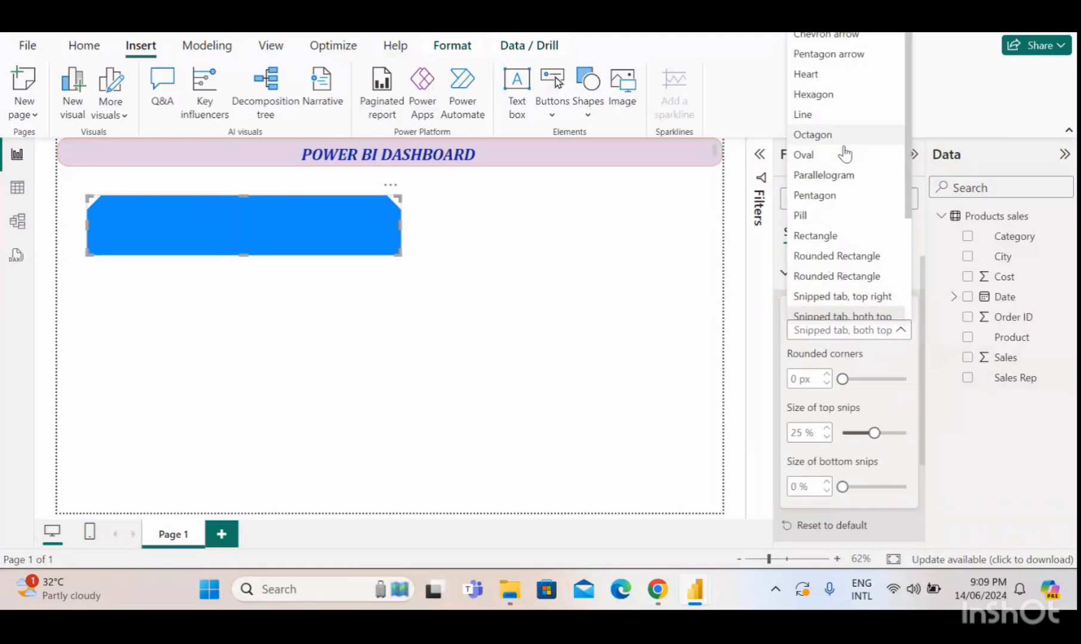
left_click(844, 256)
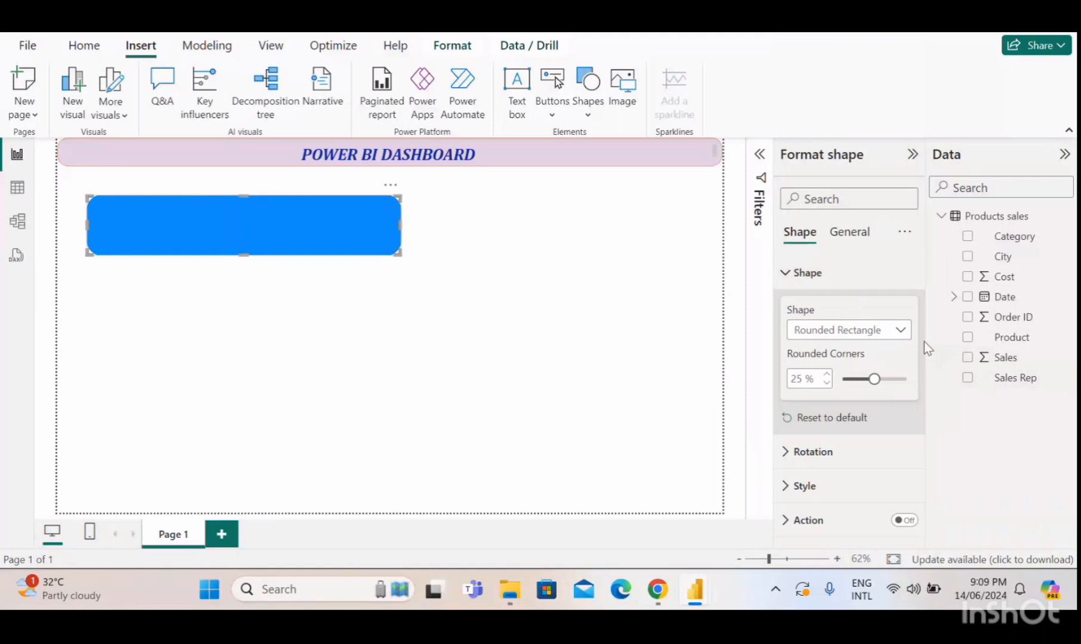
left_click(902, 331)
scroll(841, 152, "down", 3)
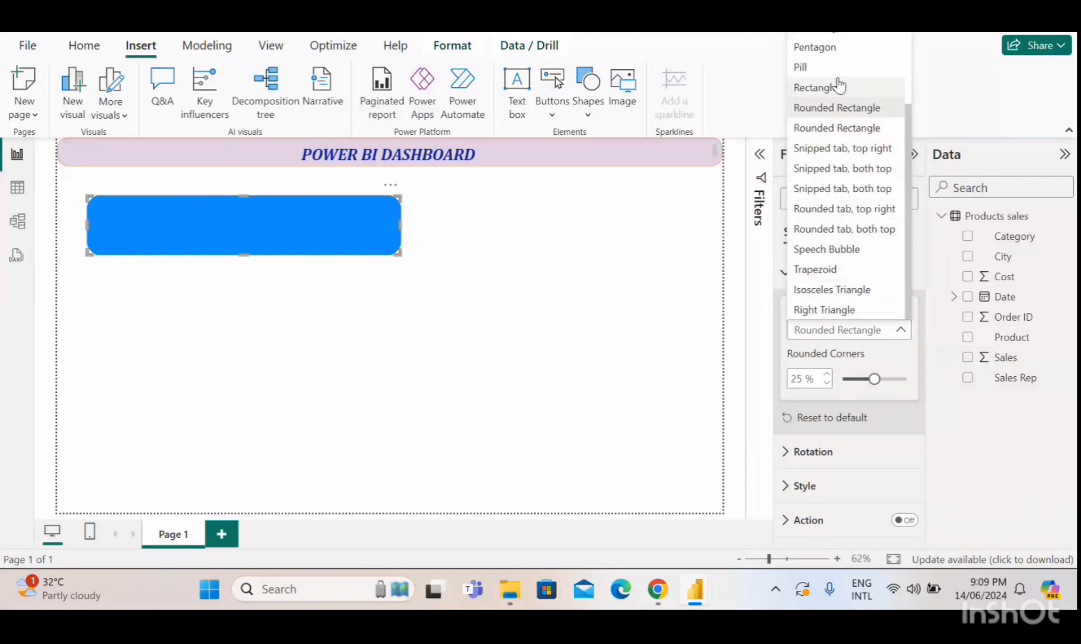
left_click(838, 310)
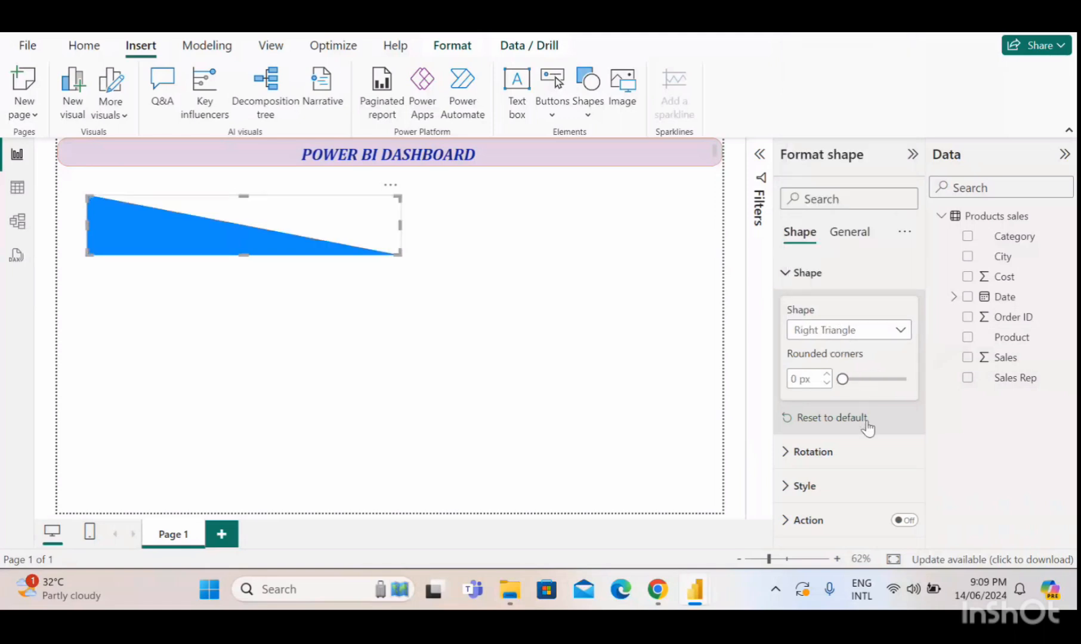
- Compare the gallery of insertable shapes with the shape types offered in the selected shape's format settings
left_click(901, 331)
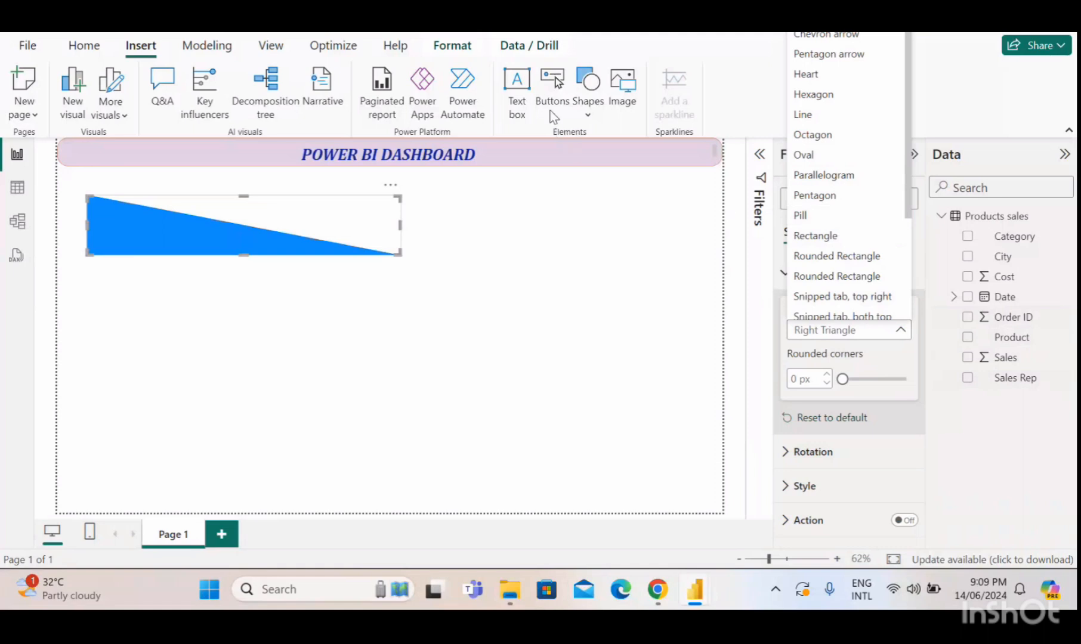
left_click(587, 117)
left_click(586, 116)
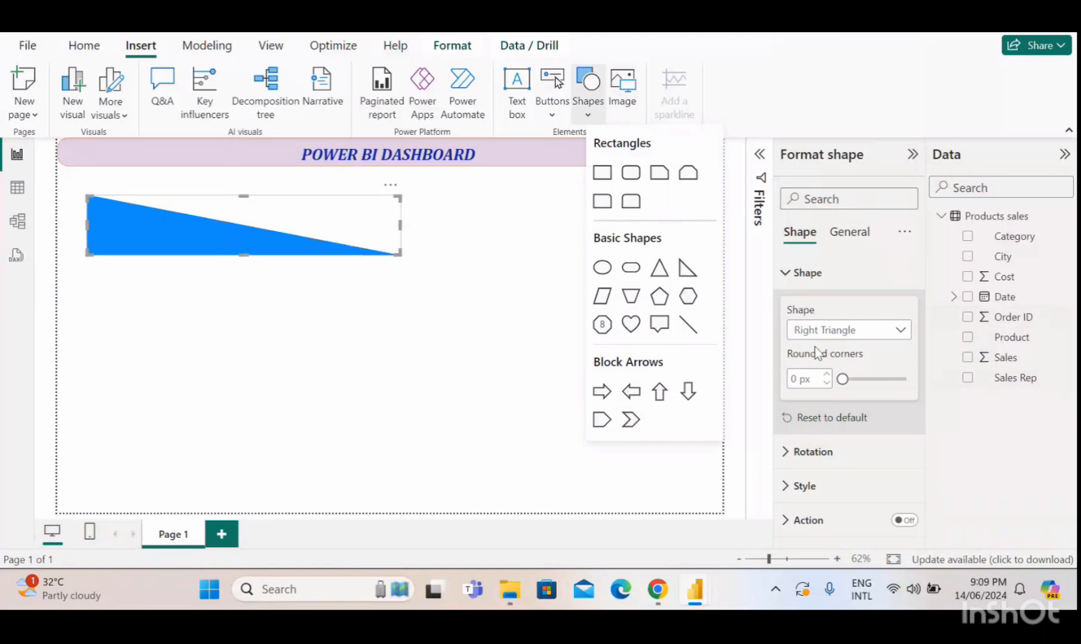
left_click(868, 330)
left_click(848, 330)
scroll(847, 179, "down", 3)
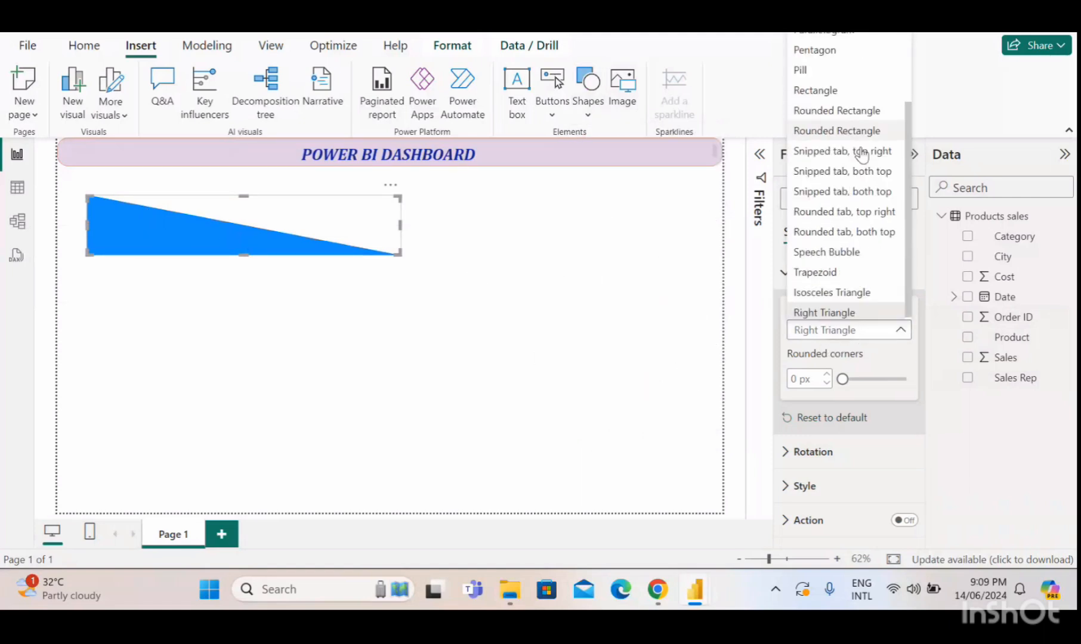
scroll(813, 130, "up", 3)
scroll(838, 202, "down", 3)
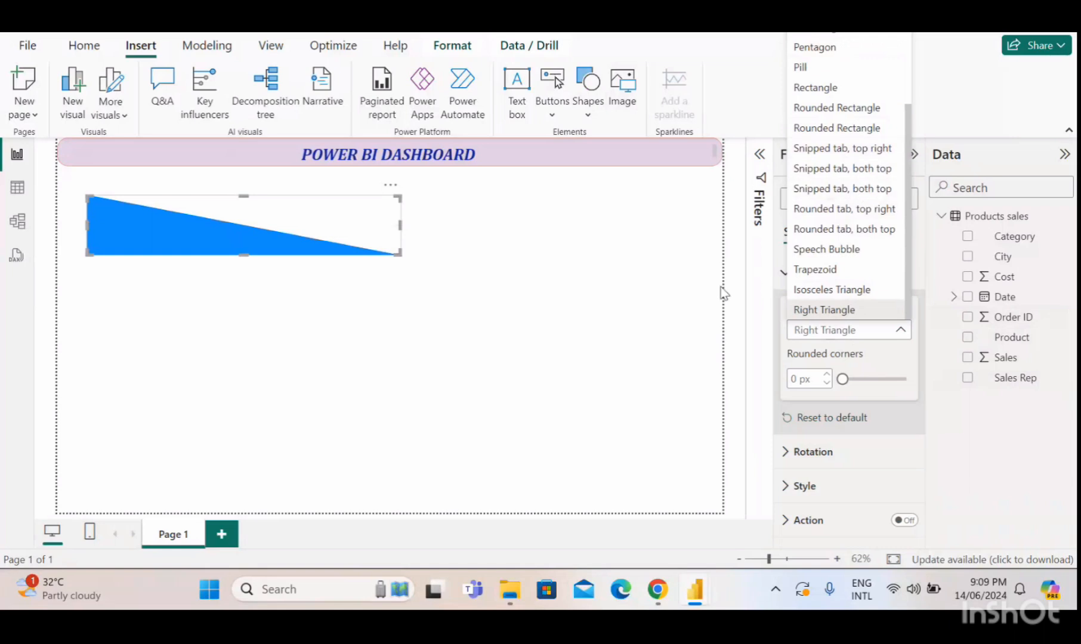
left_click(651, 293)
- Change the right triangle's shape type to Pill
left_click(890, 319)
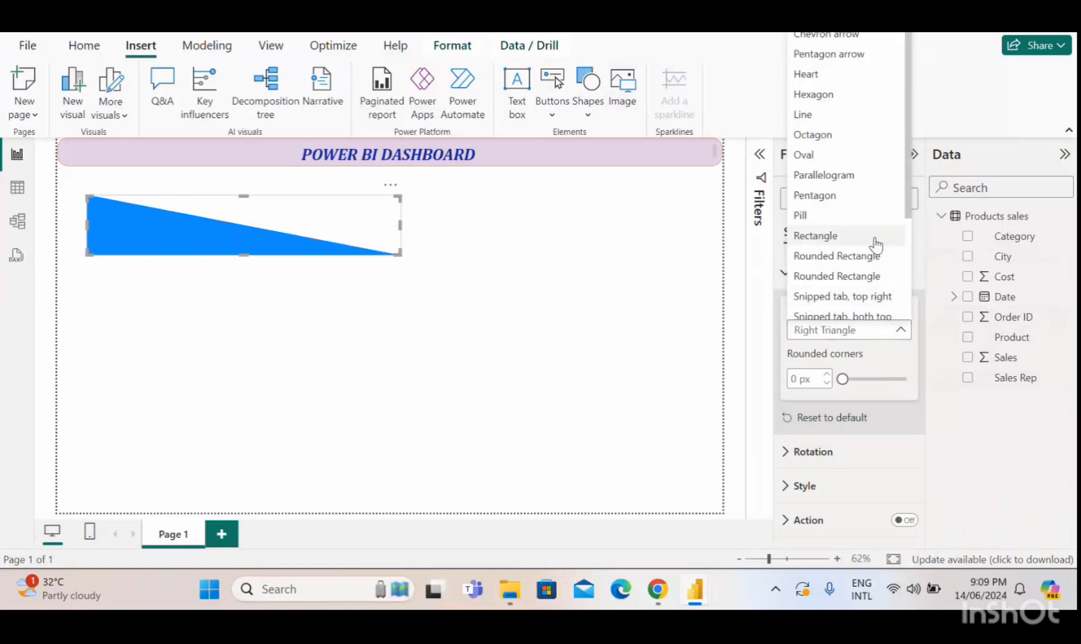
left_click(844, 216)
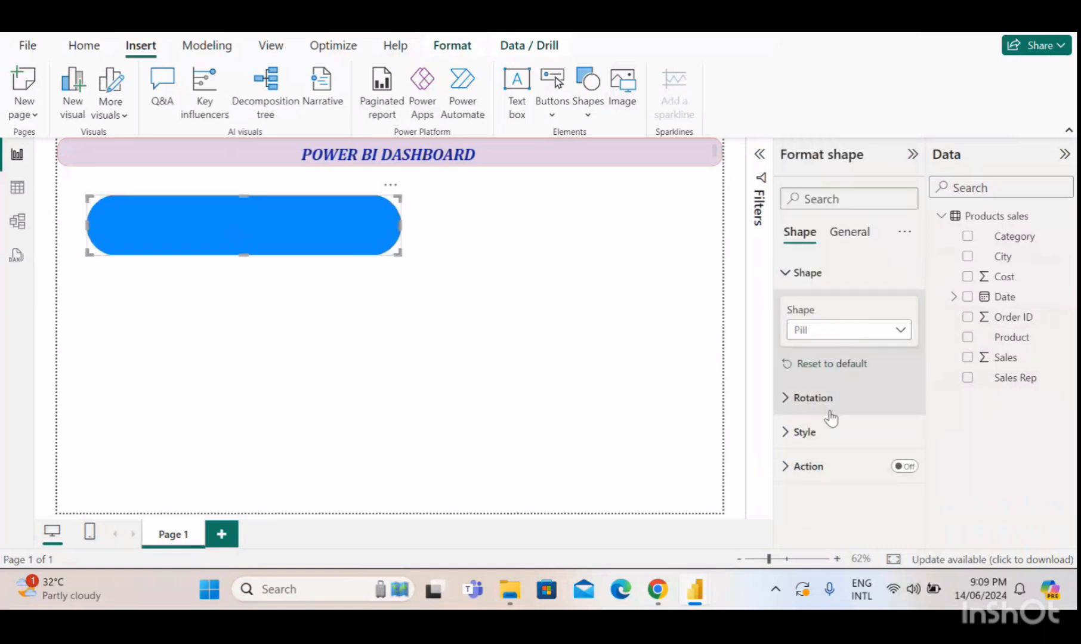
left_click(788, 273)
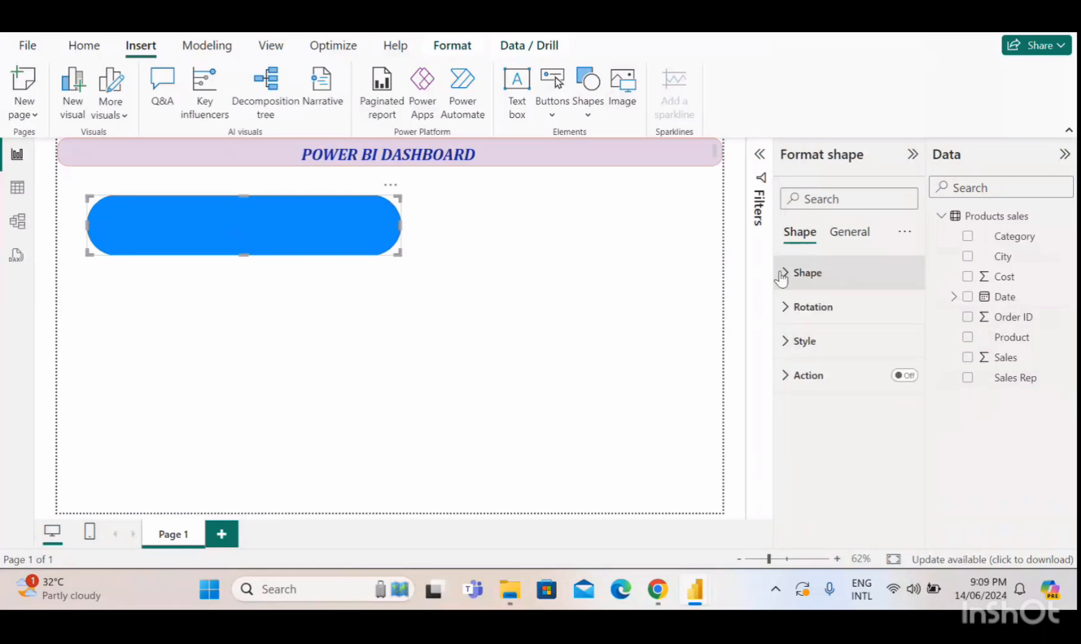
- Rotate the pill by setting its Shape rotation to 174°, Text rotation to 125° and All rotation to 251°
left_click(785, 307)
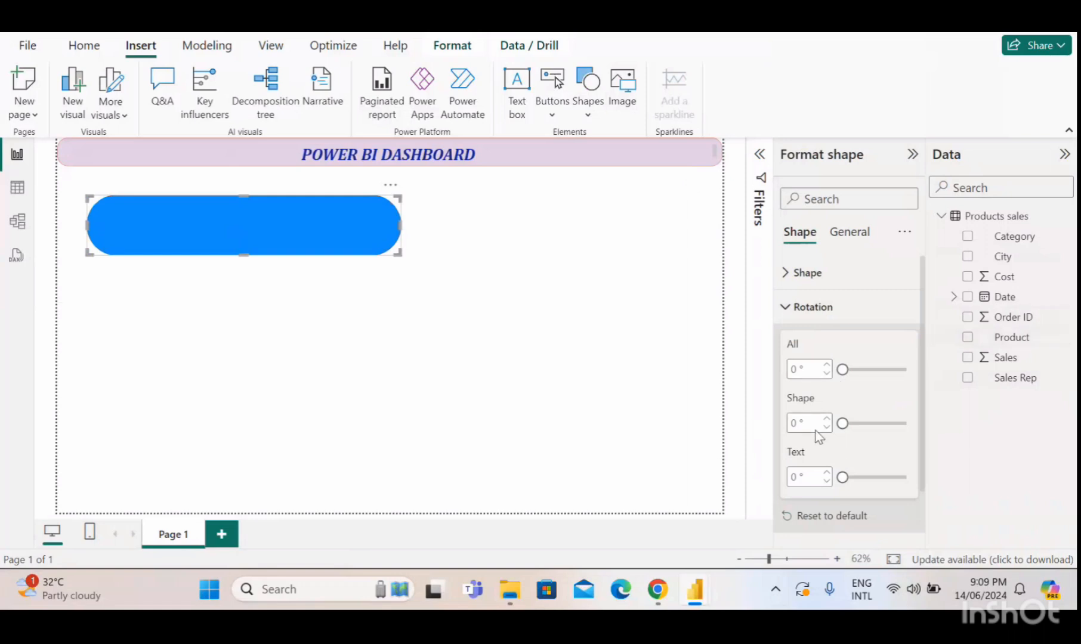
left_click_drag(841, 423, 873, 423)
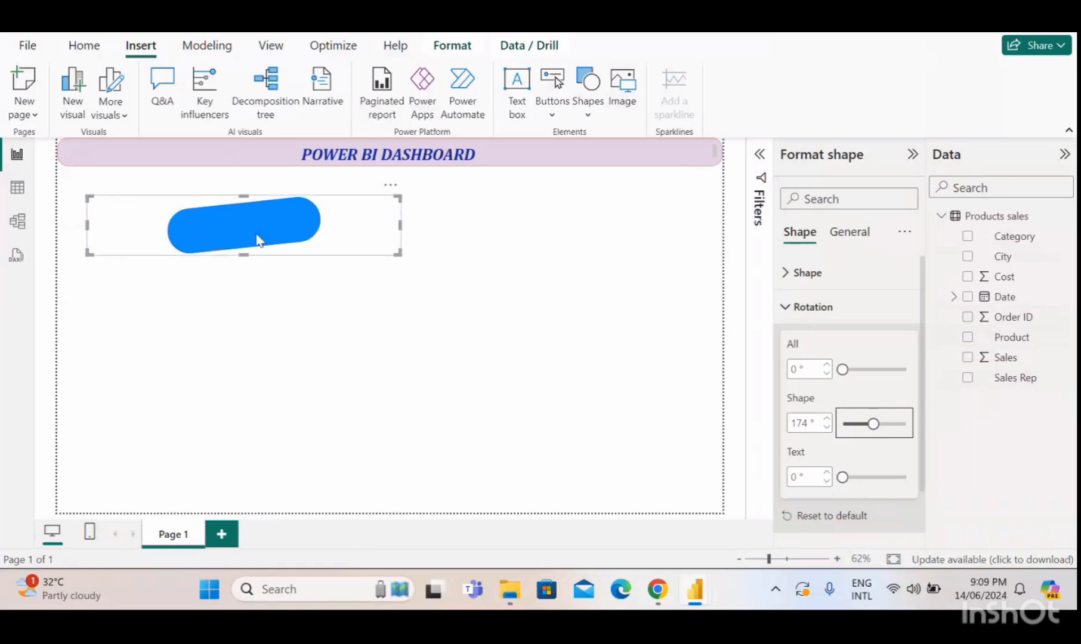
left_click_drag(842, 477, 864, 478)
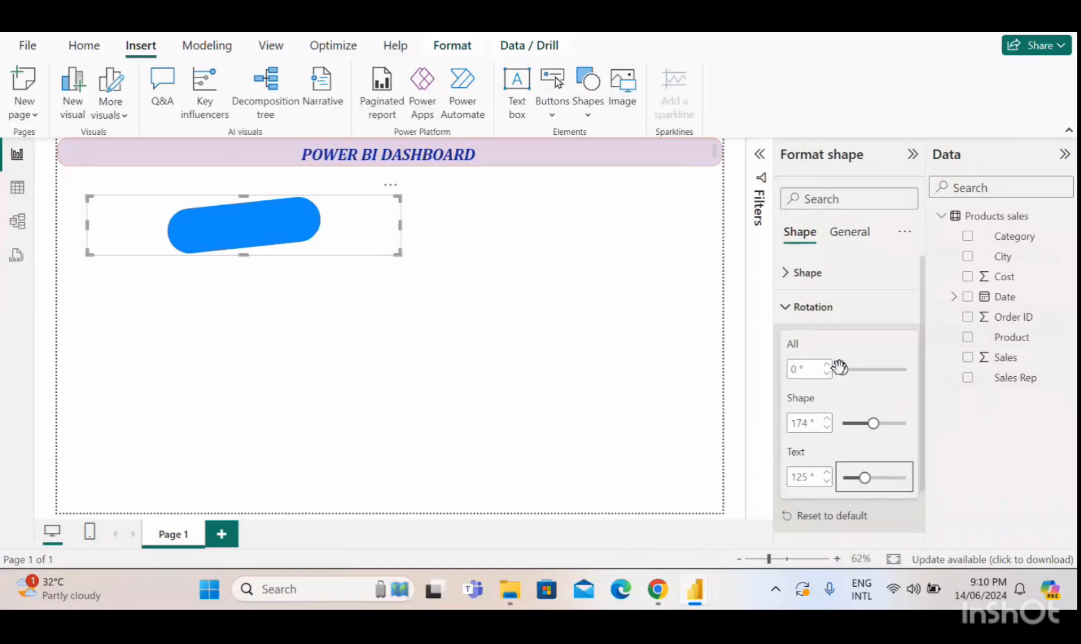
left_click_drag(839, 368, 887, 369)
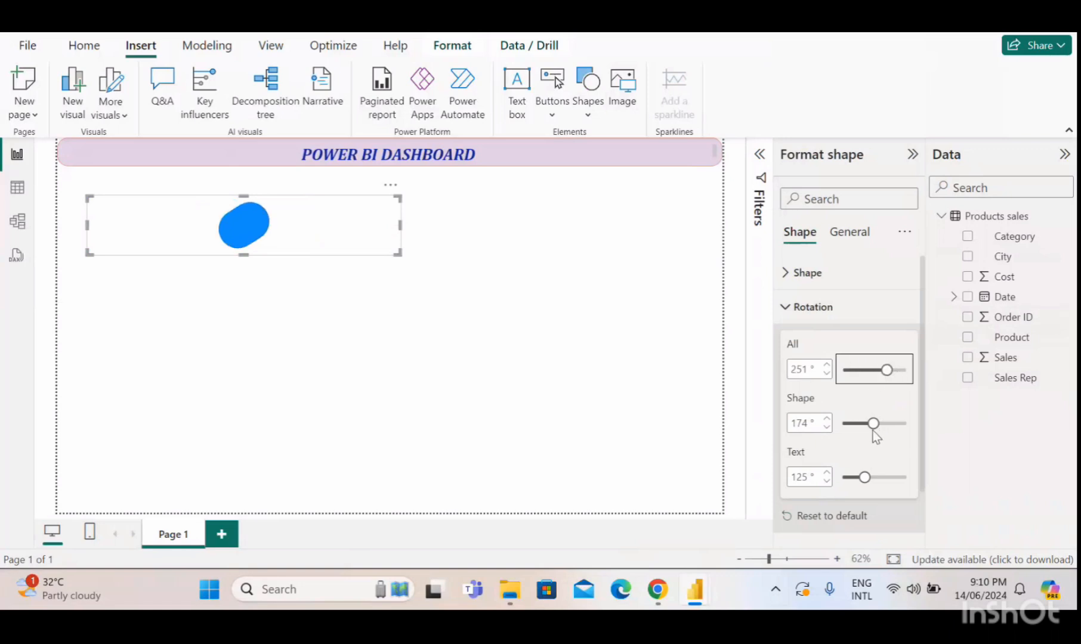
- Increase the pill's Shape rotation to 309° and its Text rotation to 265°
left_click_drag(874, 423, 897, 423)
left_click_drag(861, 478, 889, 478)
scroll(882, 418, "down", 1)
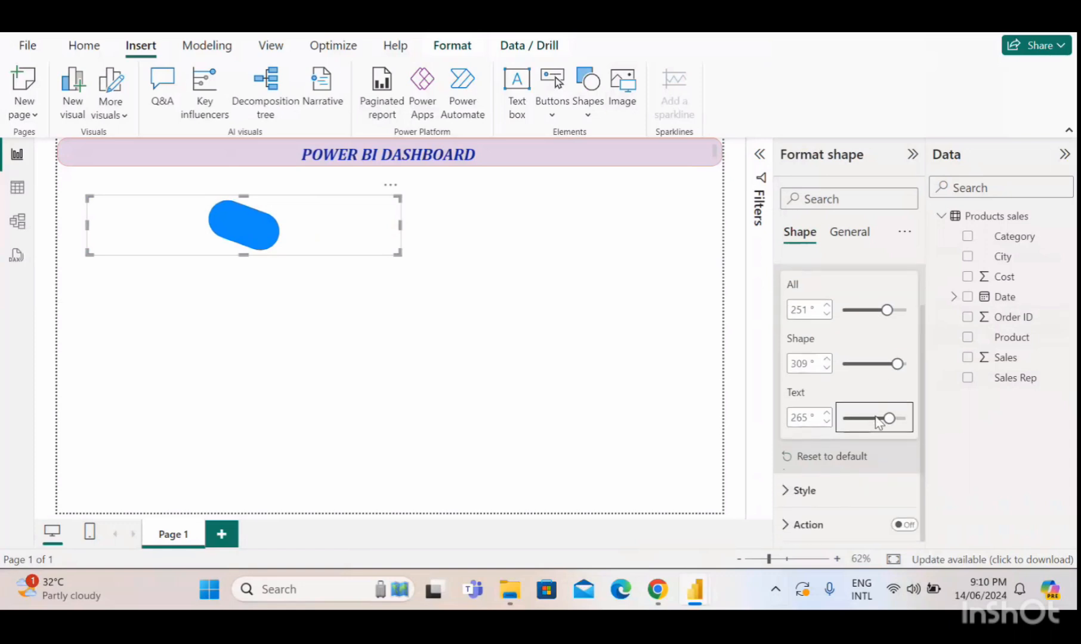
- Reset the pill's rotation settings to their defaults and collapse the Rotation settings
left_click(839, 457)
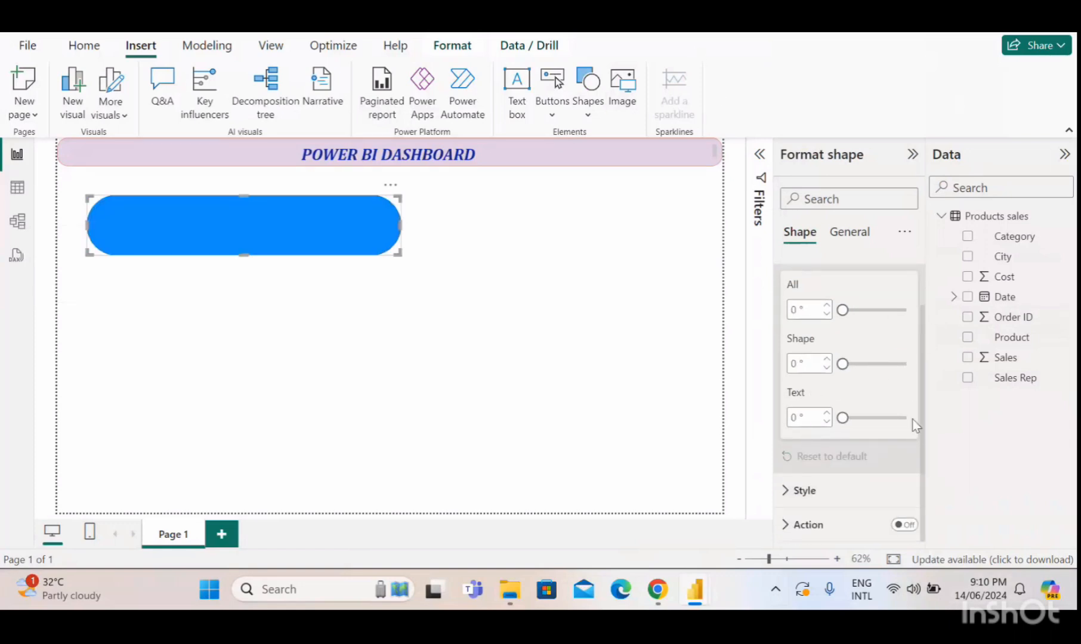
scroll(912, 417, "up", 1)
left_click(786, 307)
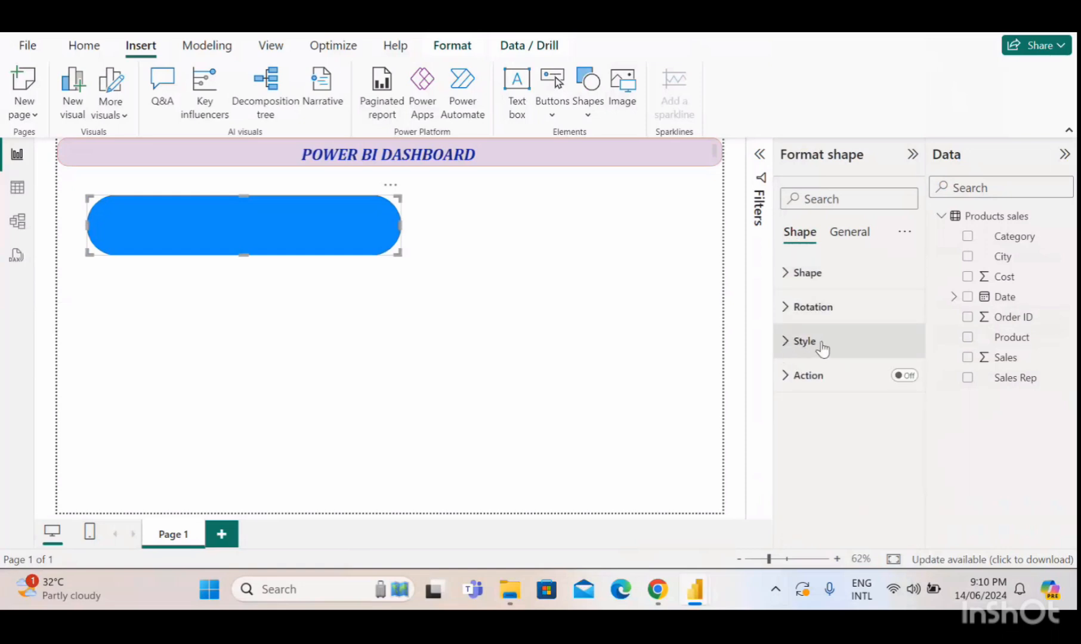
- Set the pill's fill to a light periwinkle blue, trying pink first, with 37% transparency
left_click(785, 342)
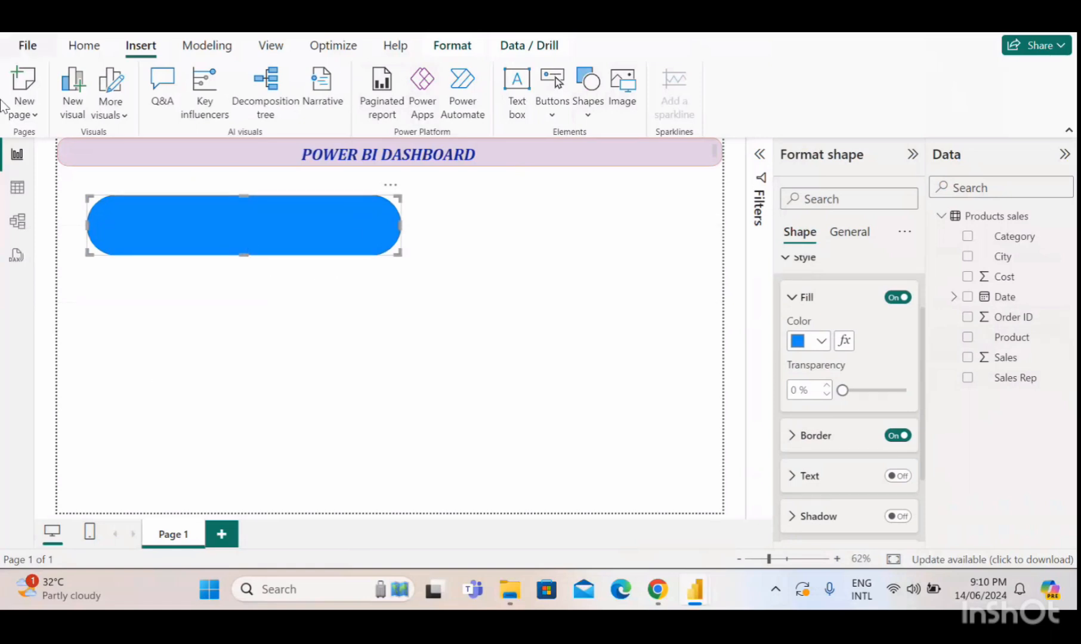
left_click(822, 342)
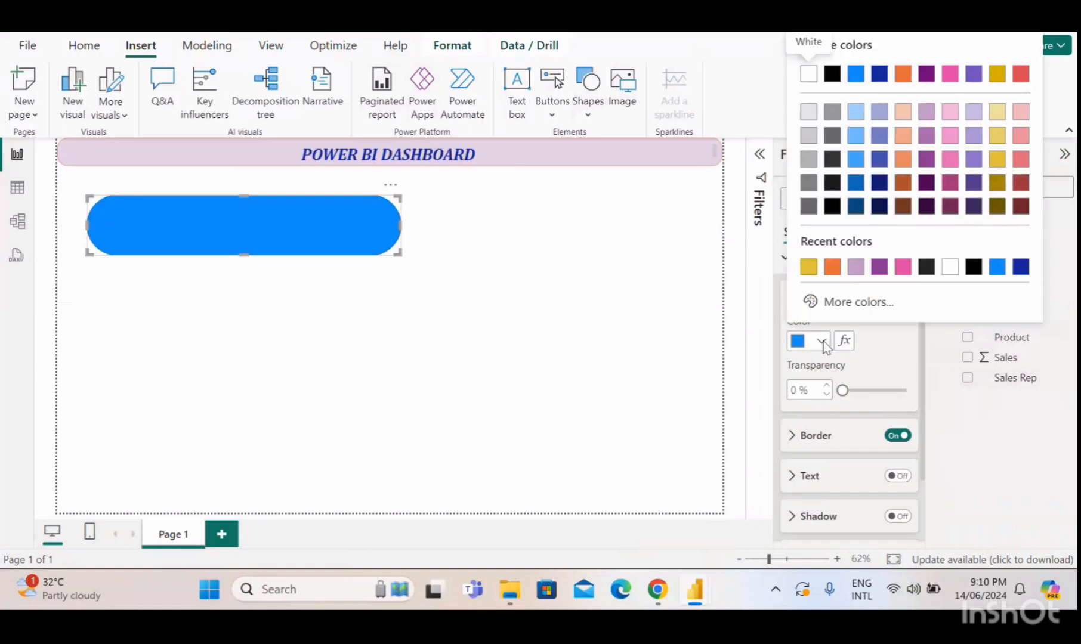
left_click(952, 136)
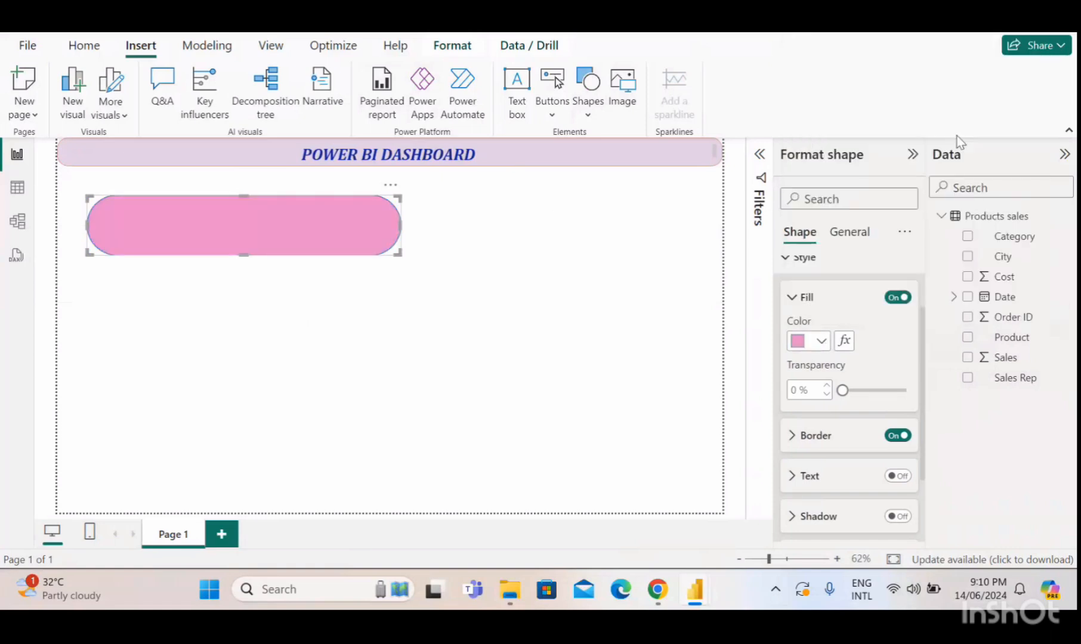
left_click(822, 342)
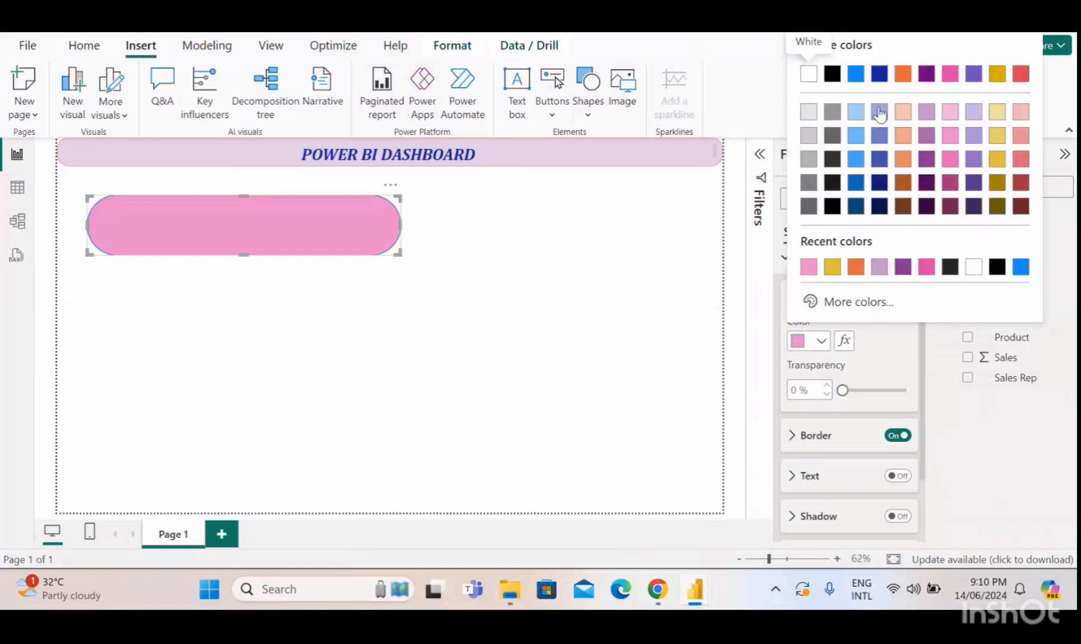
left_click(876, 122)
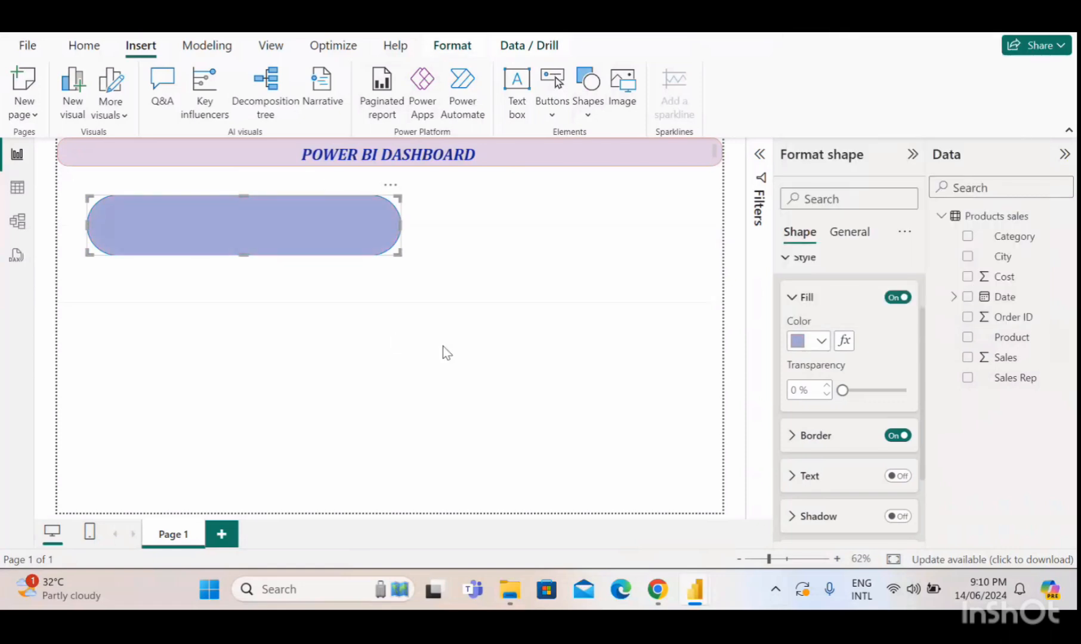
left_click_drag(845, 392, 866, 391)
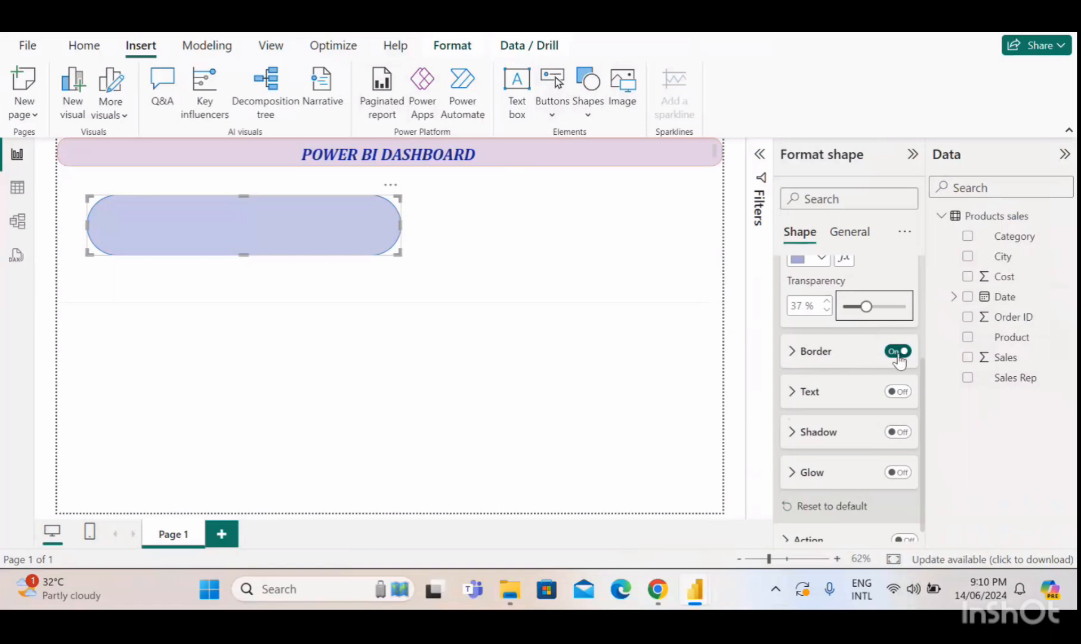
- Give the pill an orange border 3 px wide with 32% transparency
left_click(793, 352)
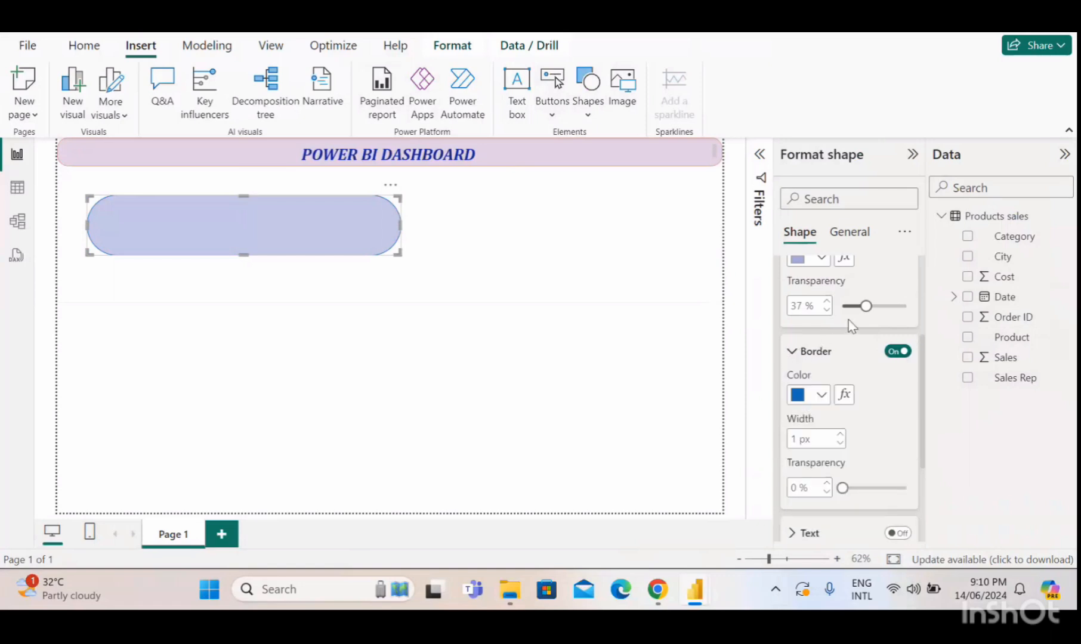
scroll(844, 316, "down", 2)
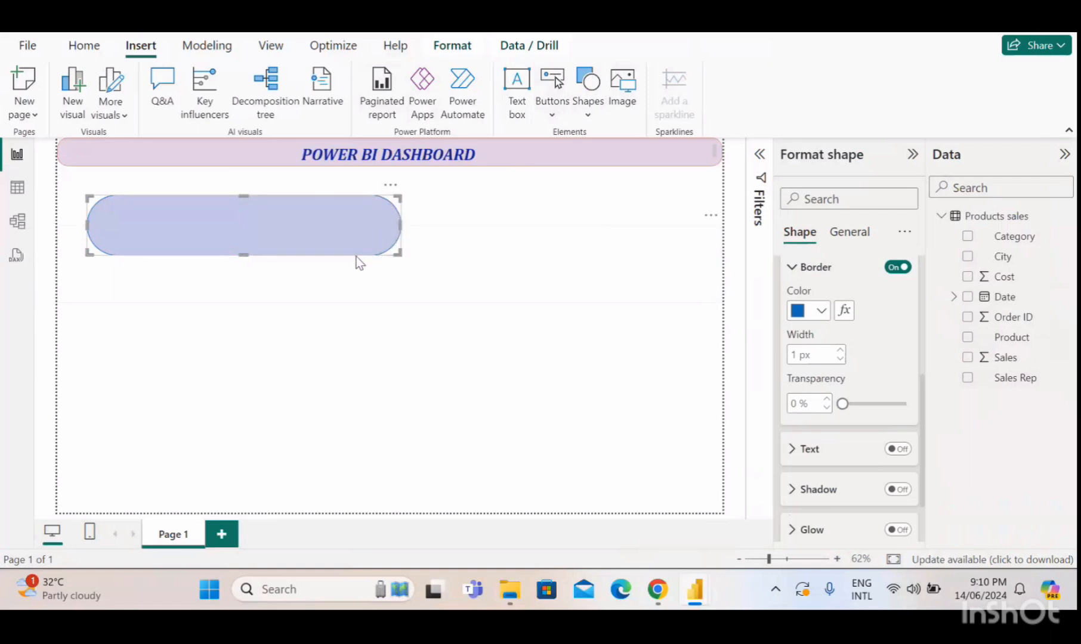
left_click(822, 311)
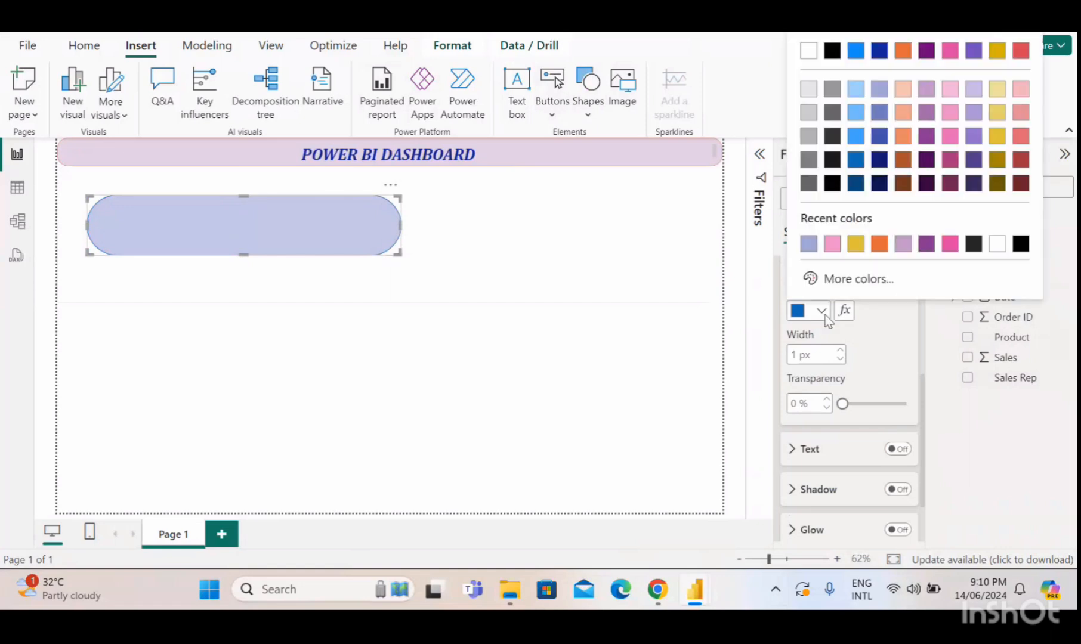
left_click(880, 244)
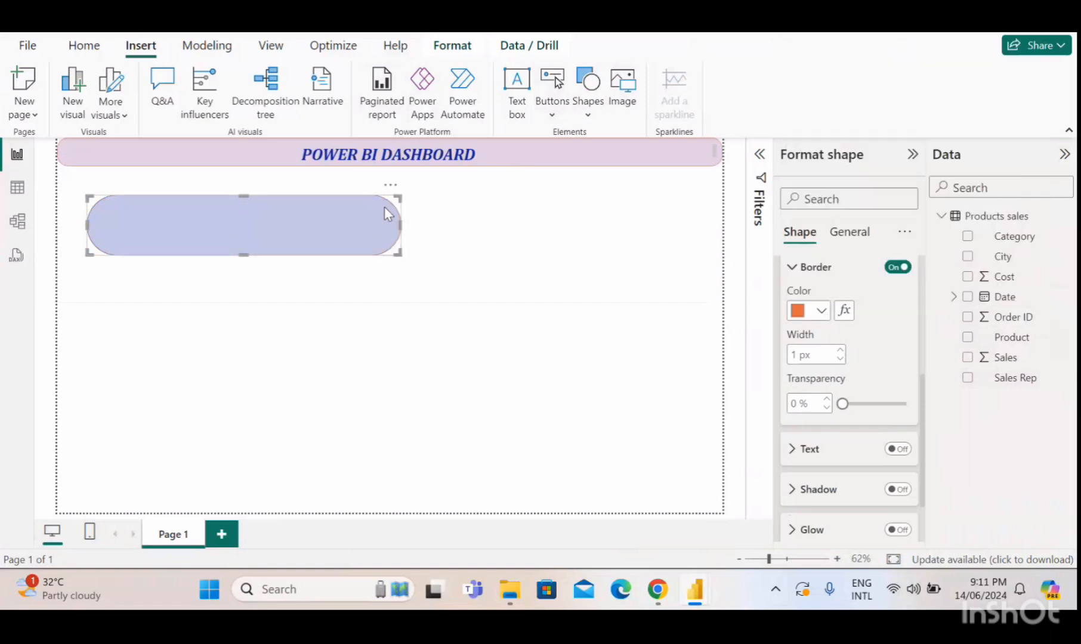
left_click(840, 360)
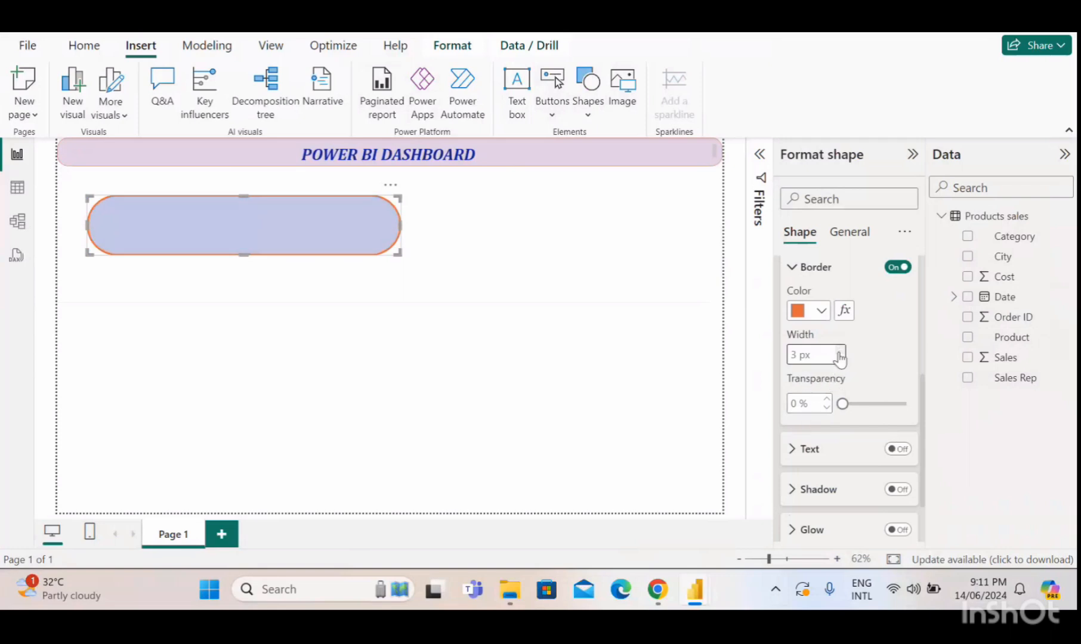
left_click_drag(842, 404, 863, 405)
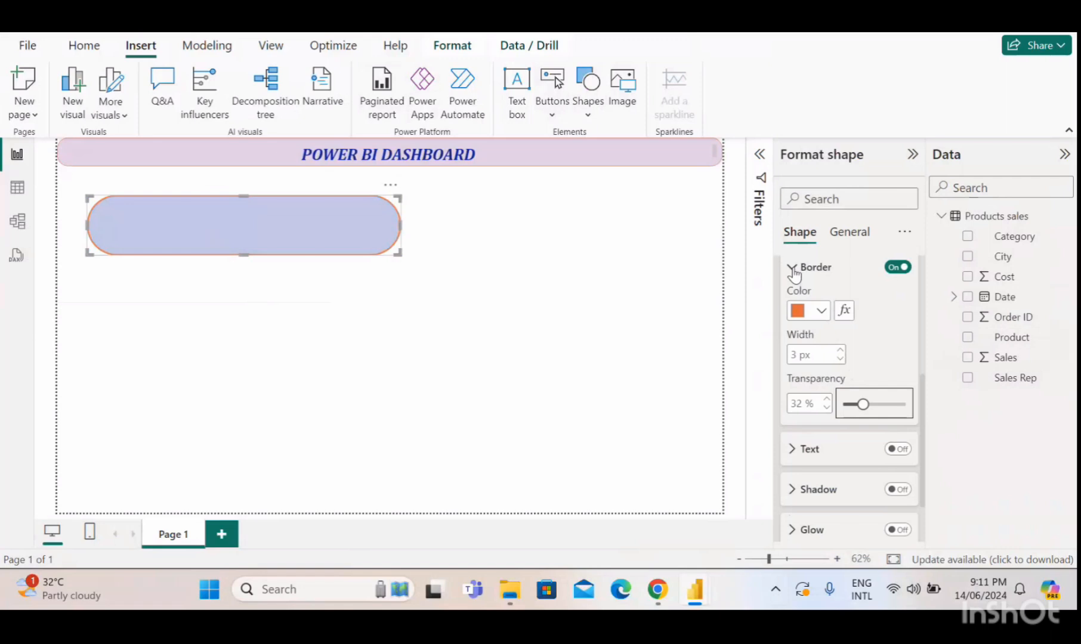
- Turn on text for the pill and enter "City Wise Performance" as its label
scroll(842, 326, "up", 4)
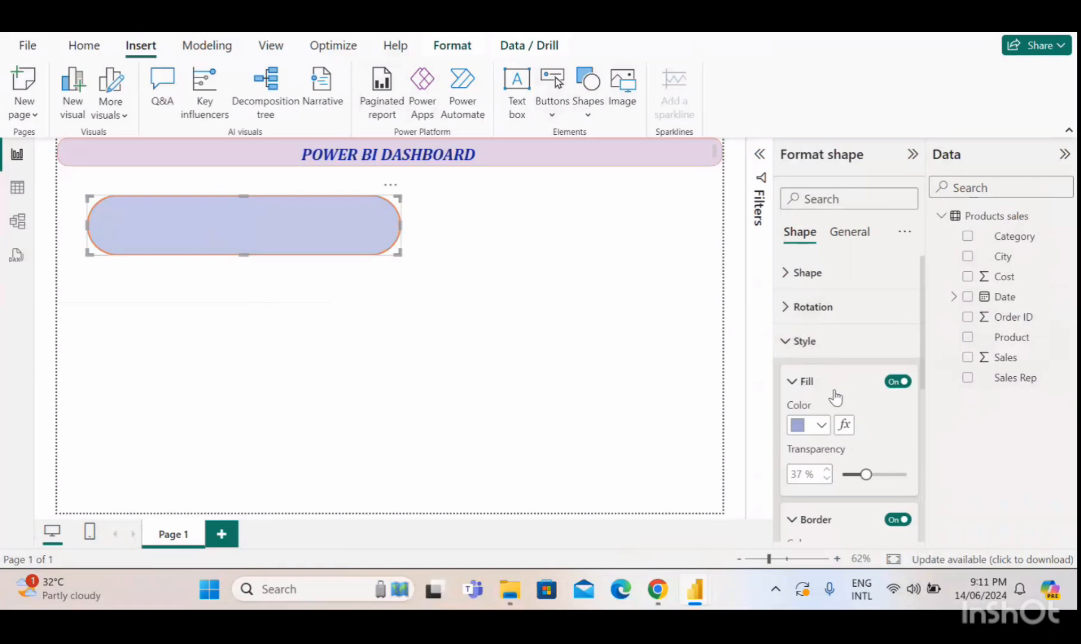
scroll(833, 391, "down", 3)
scroll(833, 388, "up", 1)
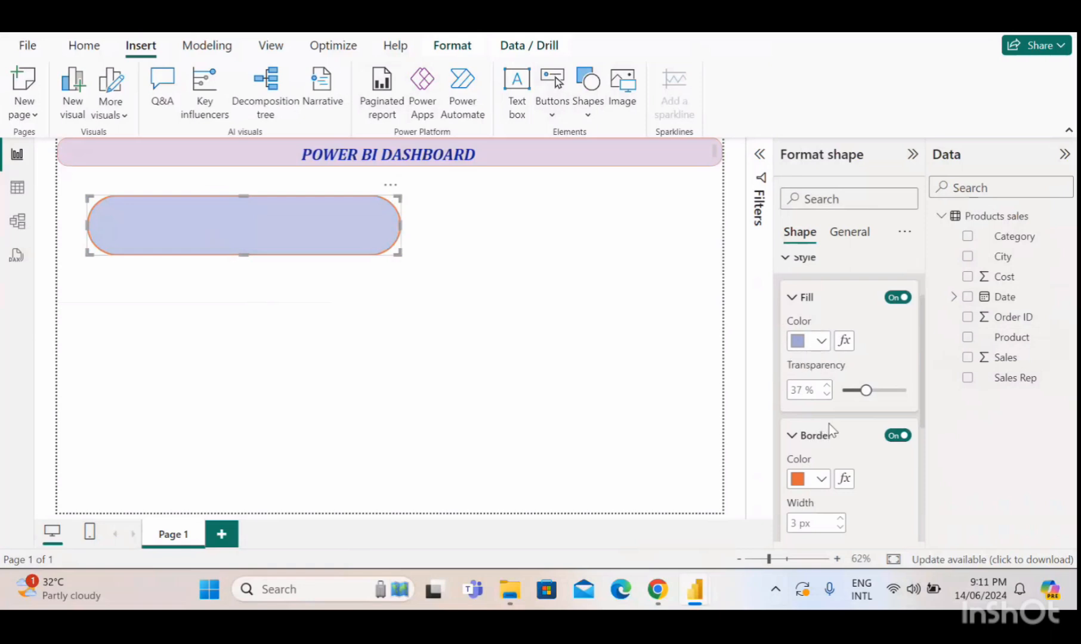
scroll(827, 424, "down", 2)
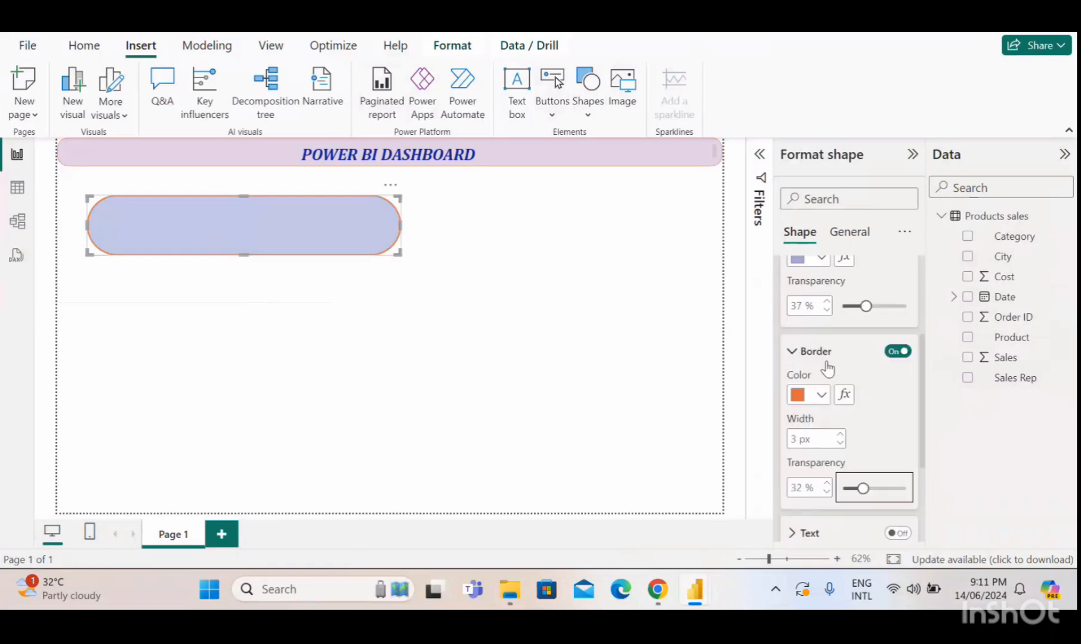
scroll(826, 370, "down", 2)
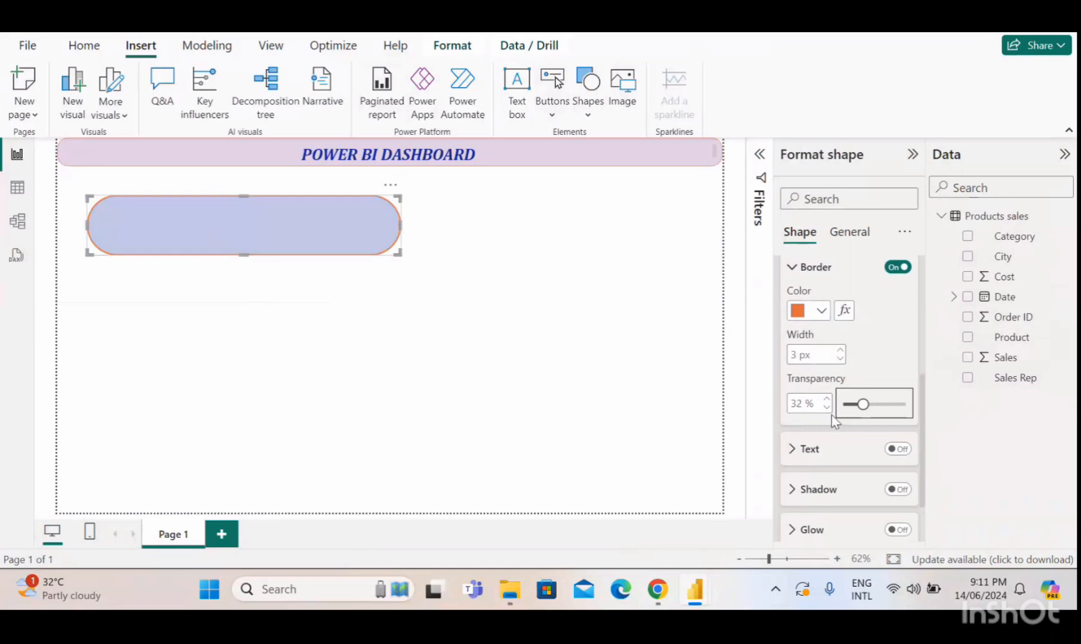
scroll(857, 412, "down", 2)
left_click(901, 376)
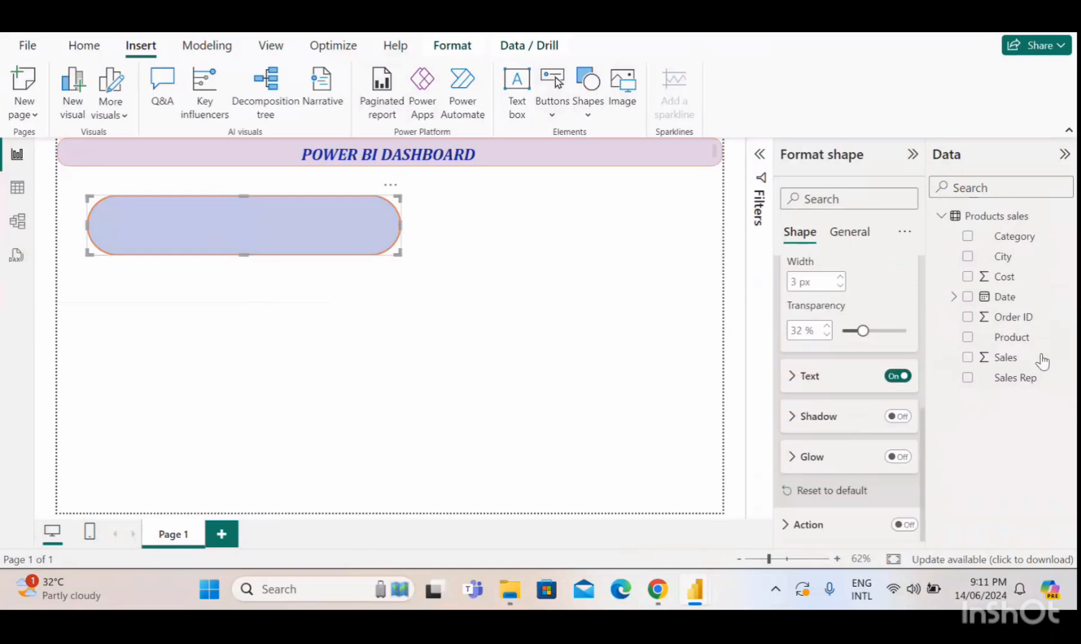
left_click(794, 377)
left_click(833, 419)
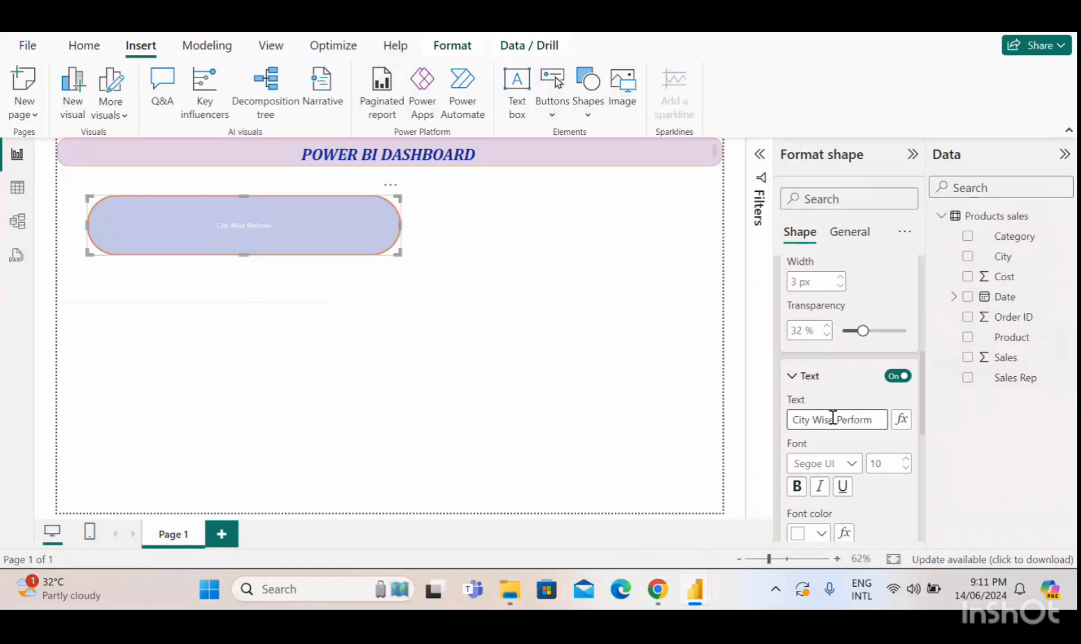
type("nce")
- Set the pill's label font to Cambria at size 22
scroll(847, 383, "down", 1)
scroll(852, 380, "down", 3)
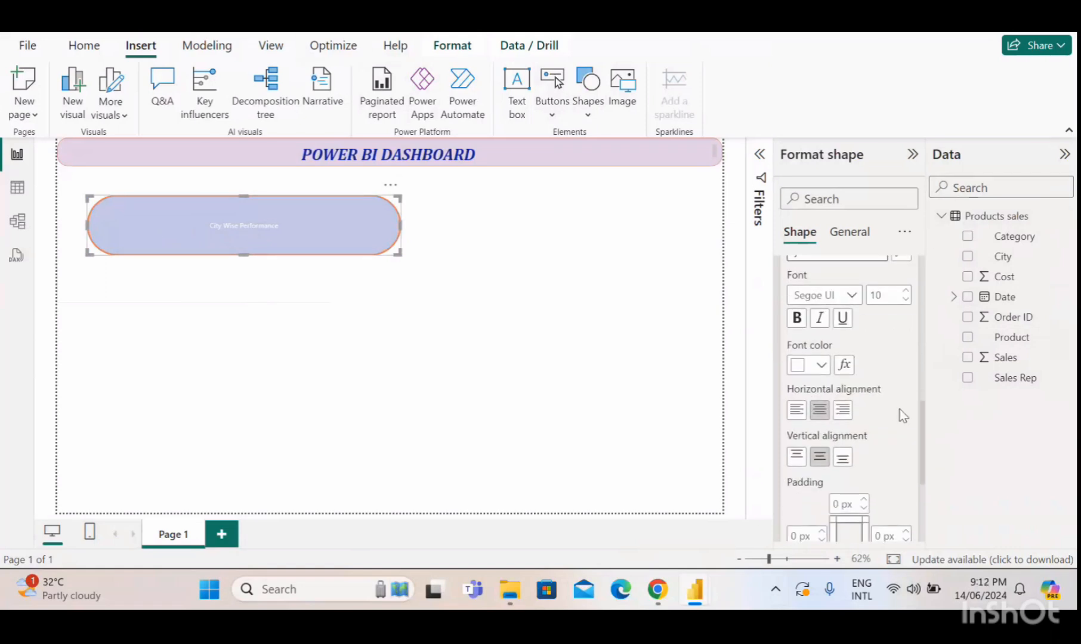
scroll(865, 391, "up", 1)
left_click(858, 380)
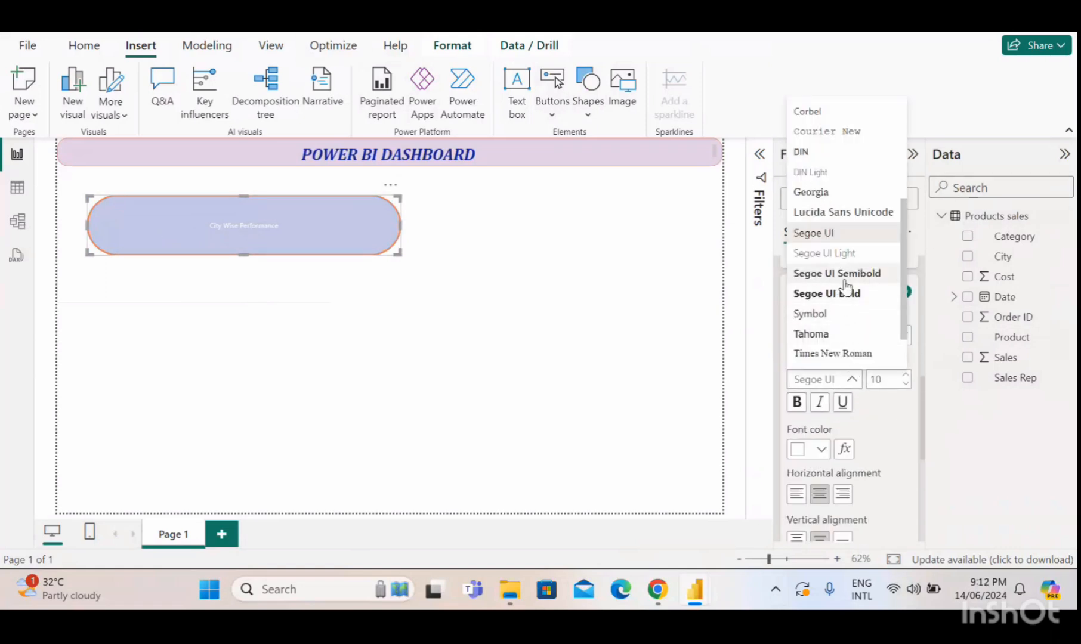
scroll(848, 179, "up", 4)
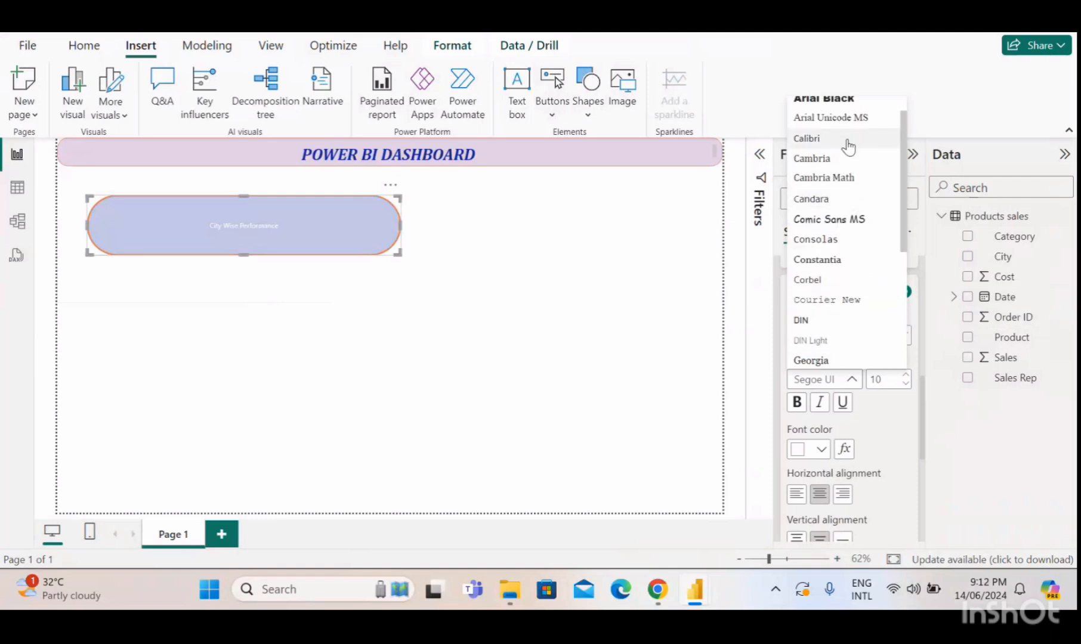
left_click(834, 158)
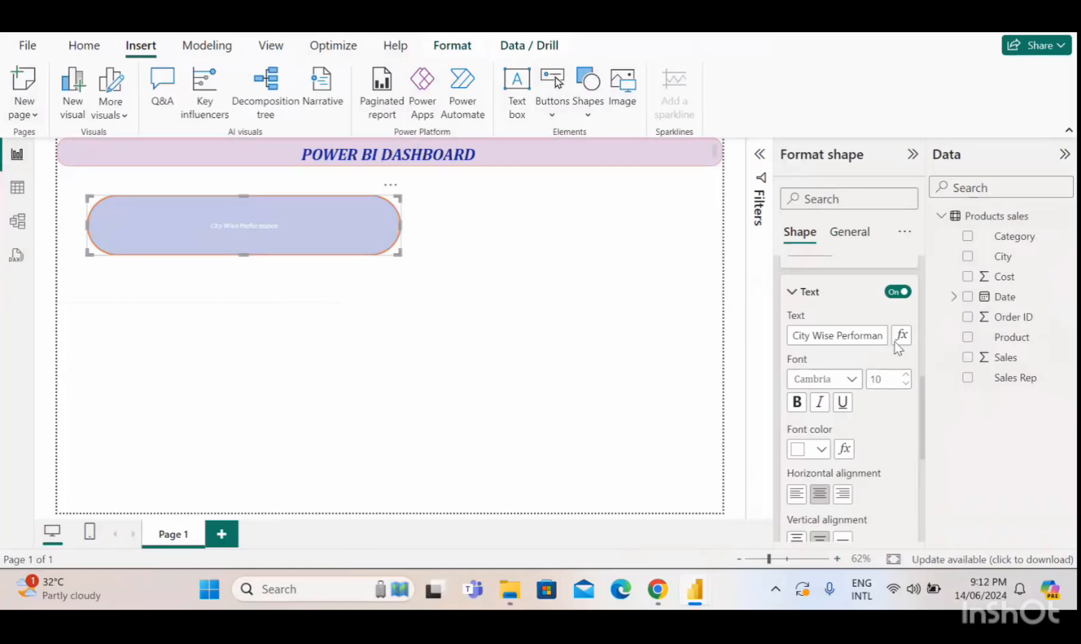
left_click(905, 375)
left_click(906, 376)
left_click(906, 376)
left_click(907, 376)
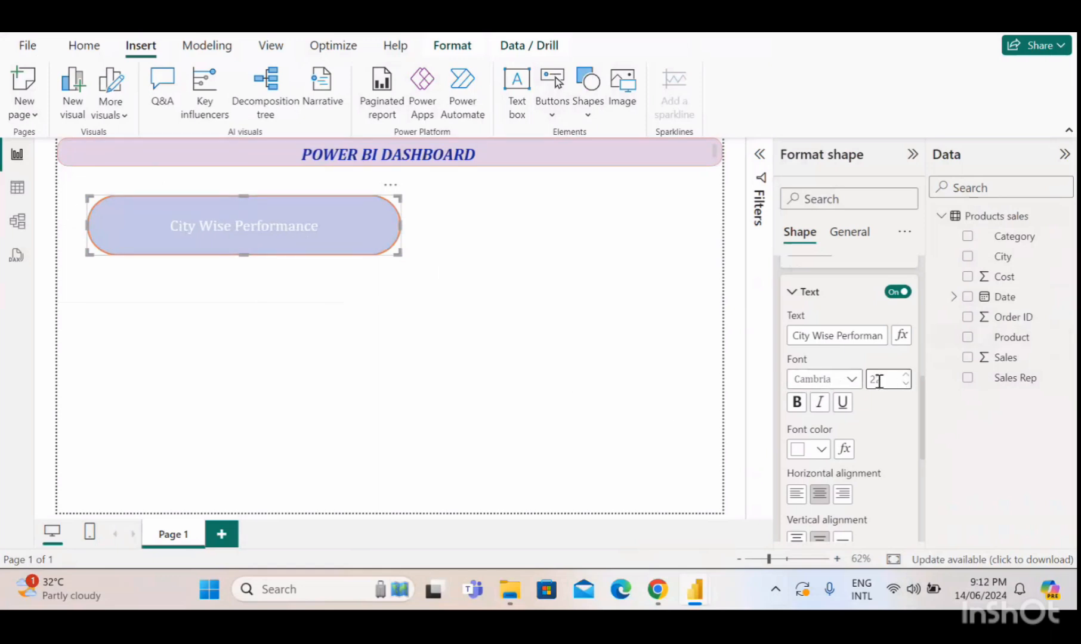
- Make the pill's label bold and change its font color to purple
left_click(796, 403)
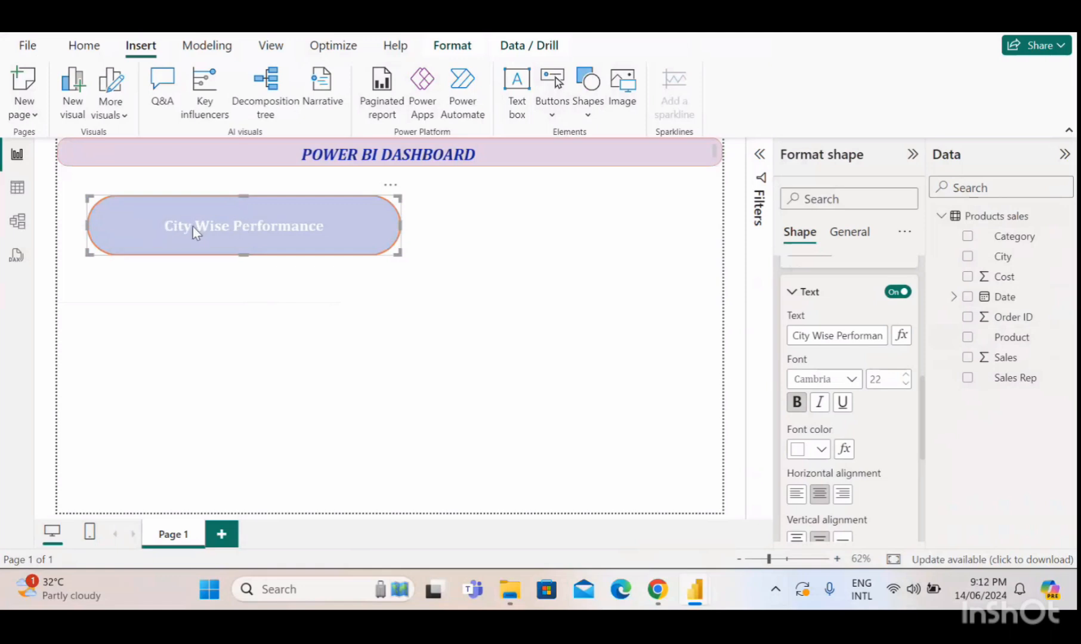
left_click(823, 450)
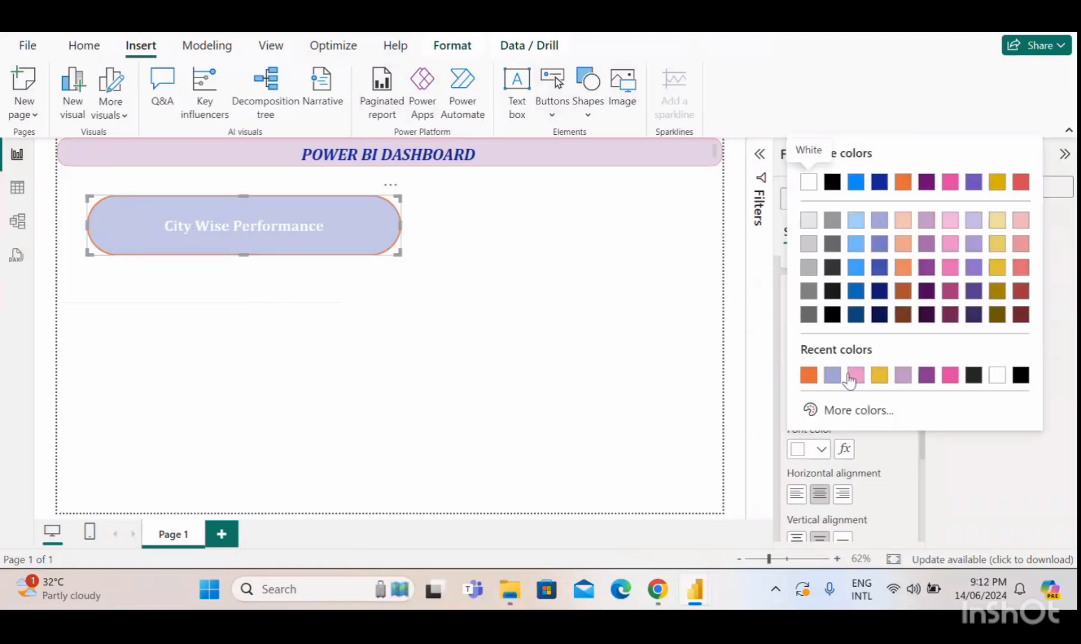
left_click(926, 376)
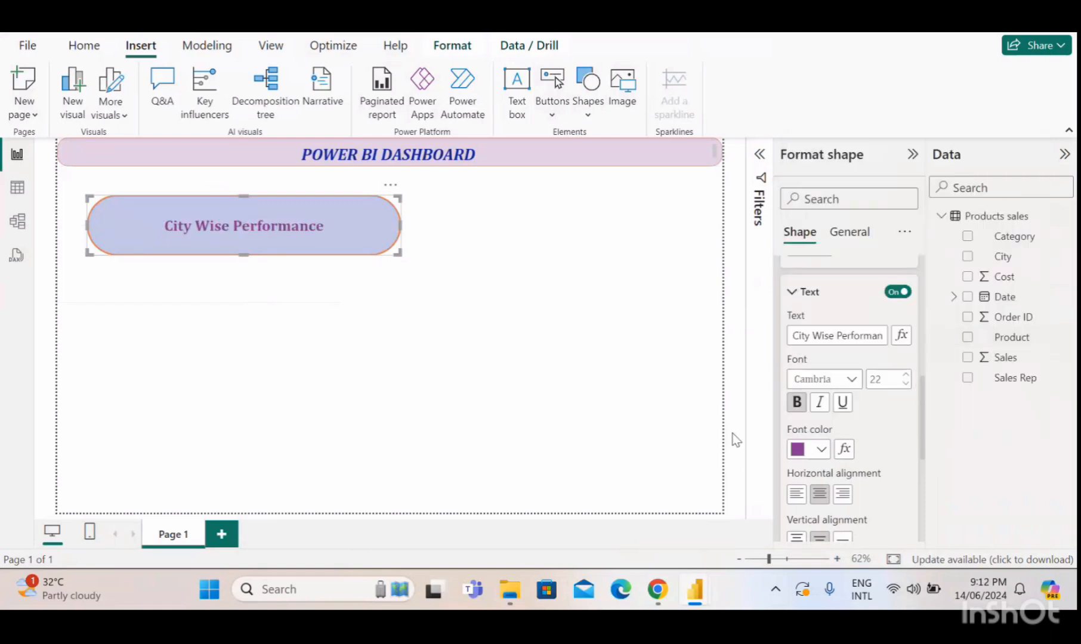
- Review the label's horizontal alignment, vertical alignment and padding options along with the remaining style settings
scroll(800, 393, "down", 2)
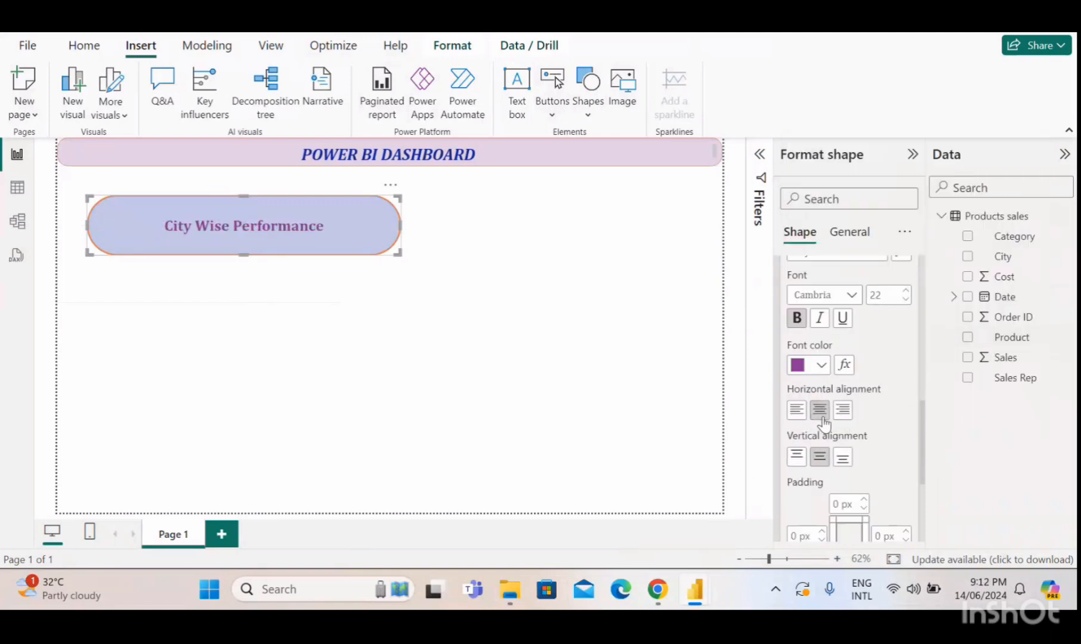
scroll(826, 424, "down", 2)
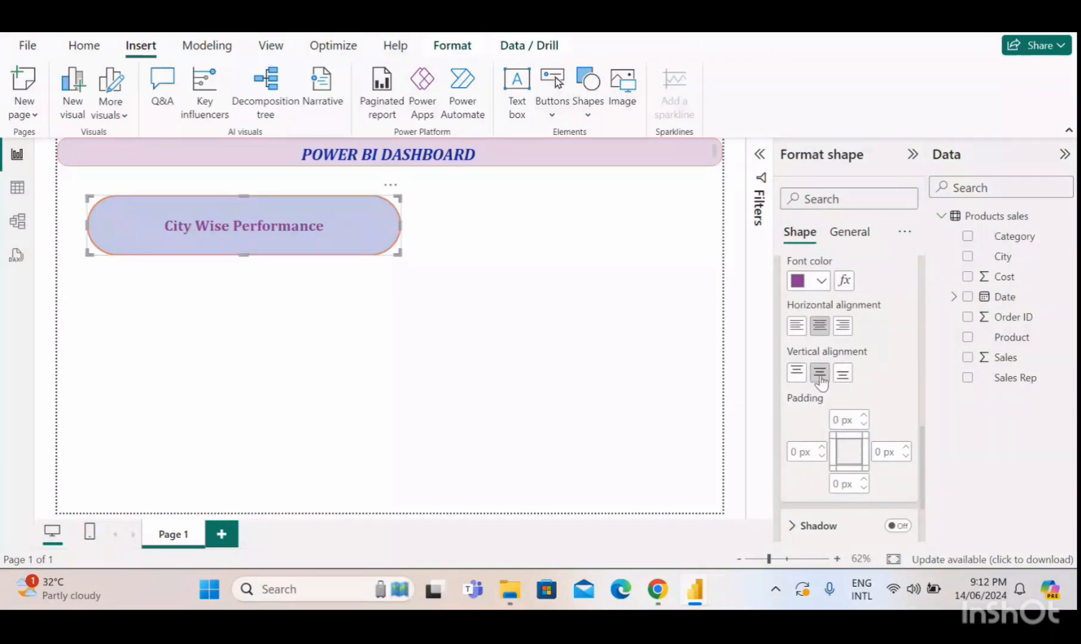
scroll(820, 379, "down", 2)
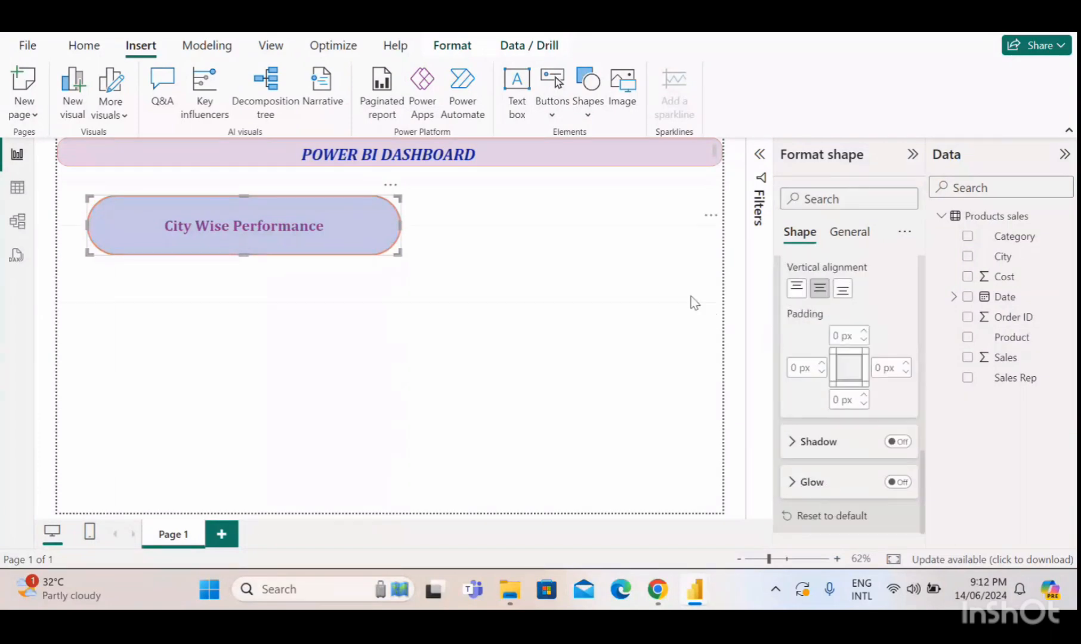
scroll(869, 410, "up", 6)
scroll(865, 397, "up", 4)
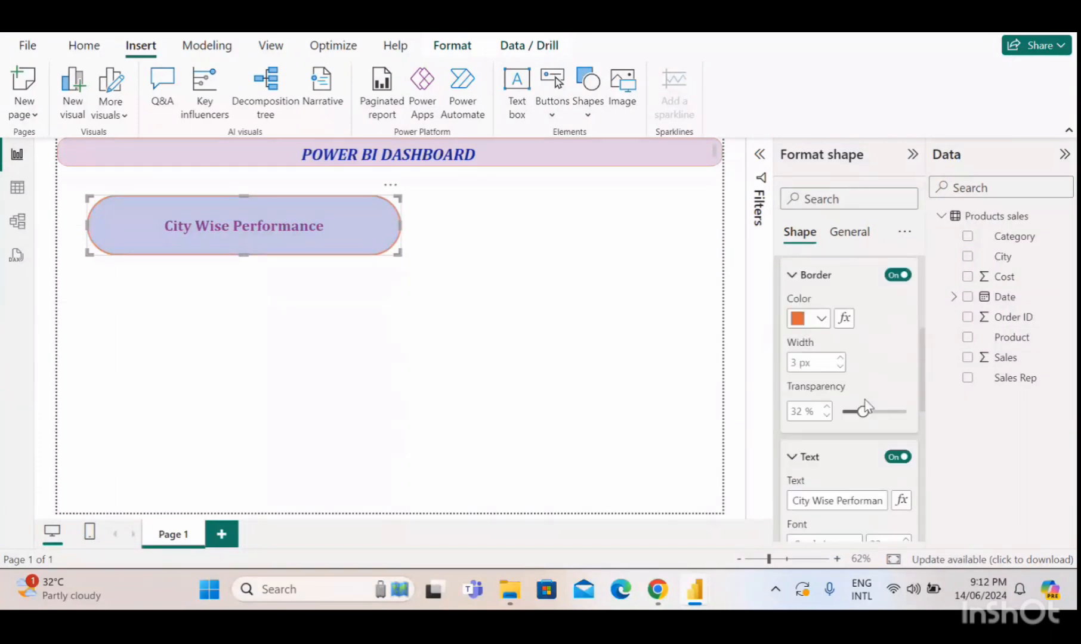
- Collapse the Text, Border and Fill settings of the pill's style and bring the Shadow and Glow options into view
scroll(830, 401, "down", 2)
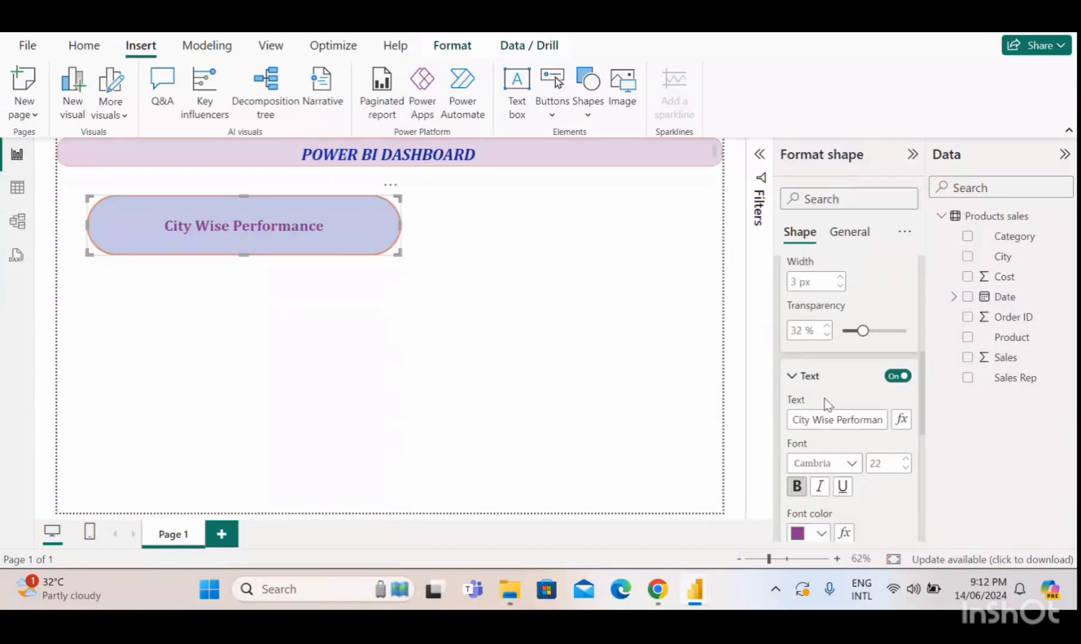
left_click(792, 377)
scroll(812, 373, "up", 3)
left_click(794, 363)
scroll(847, 398, "up", 3)
left_click(788, 380)
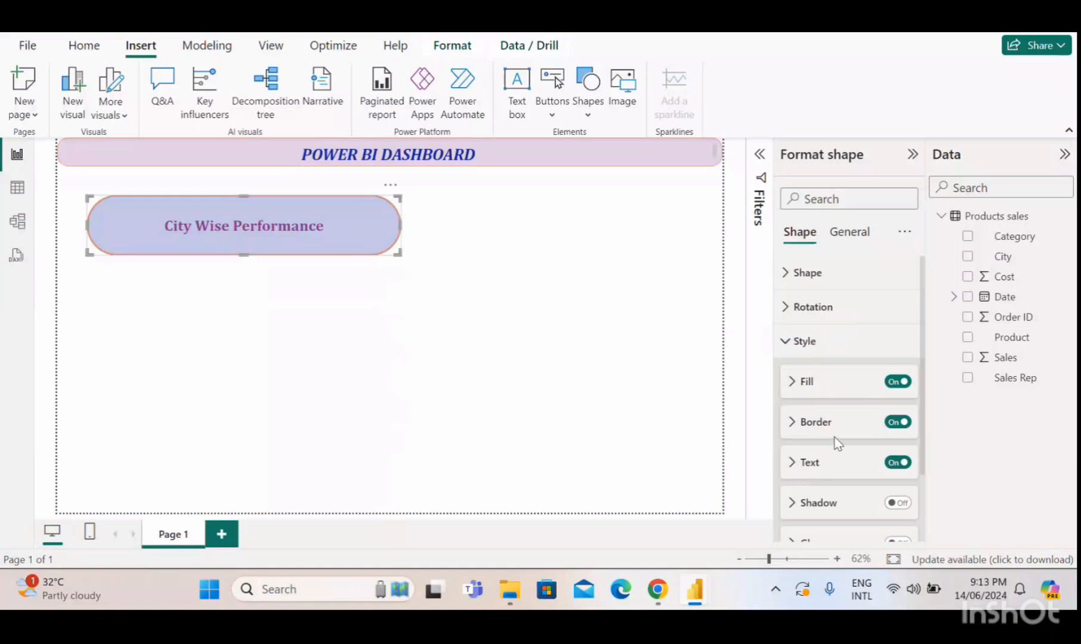
scroll(839, 445, "down", 2)
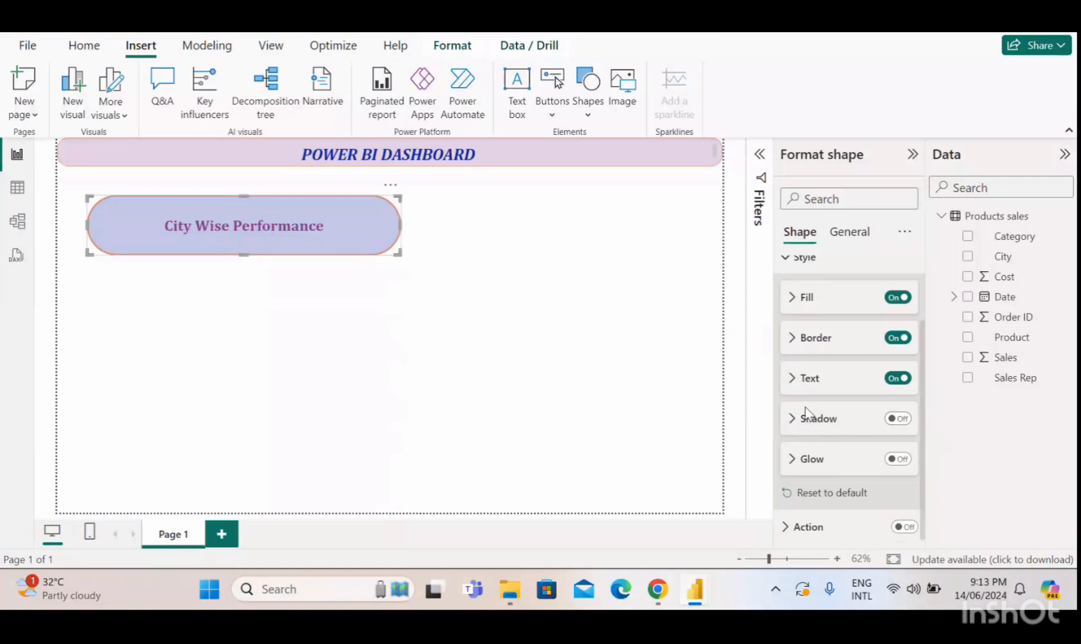
- Turn on the pill's shadow in gold with 39% transparency and a 75 px blur
left_click(793, 419)
scroll(895, 364, "down", 2)
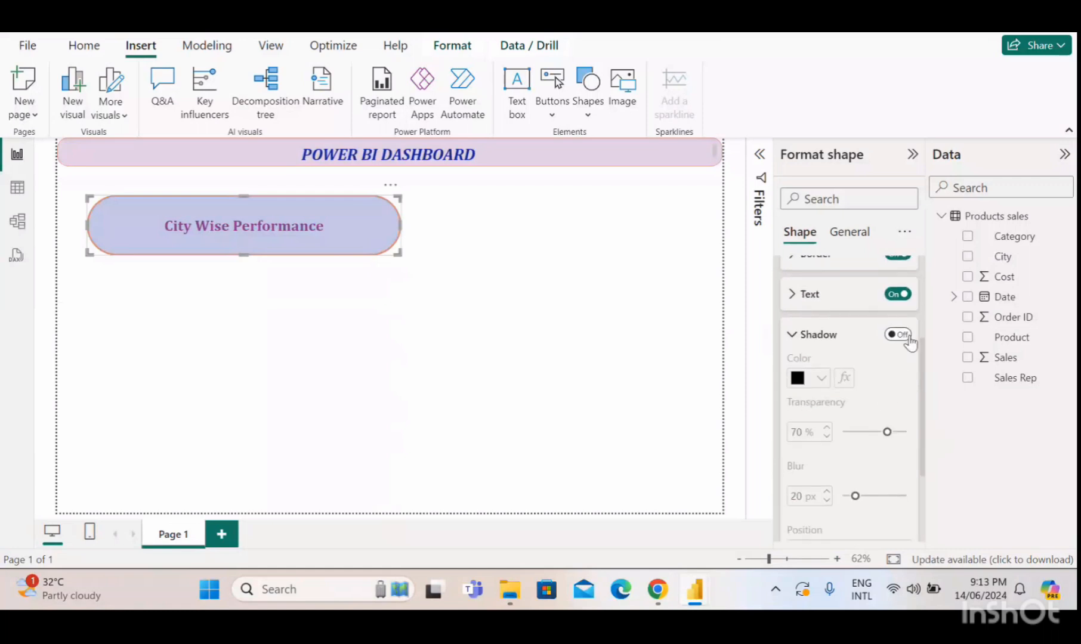
left_click(906, 336)
left_click(822, 377)
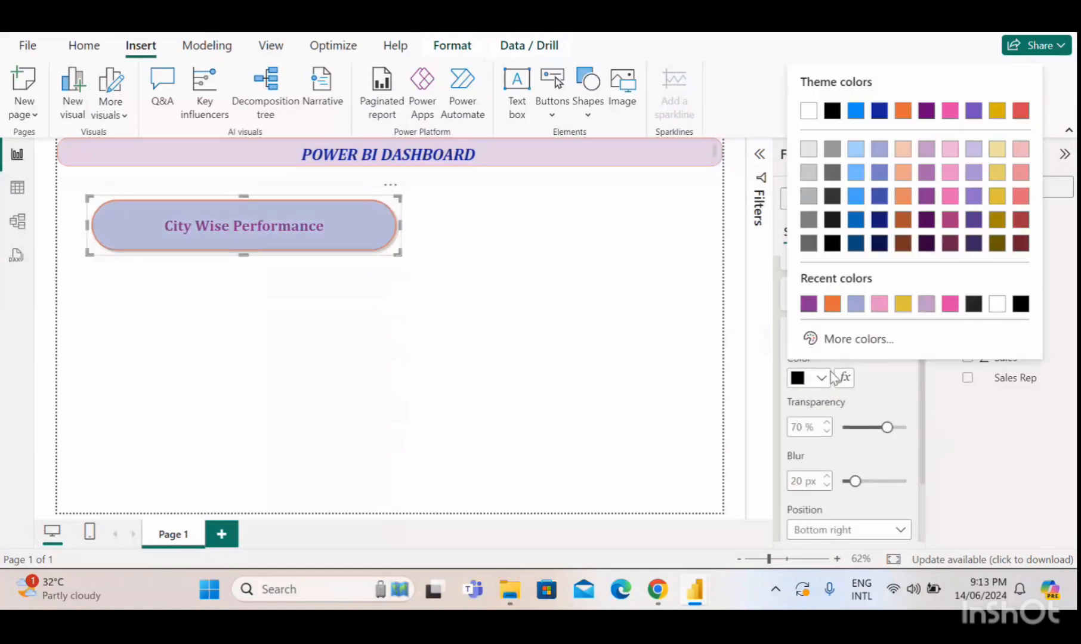
left_click(902, 305)
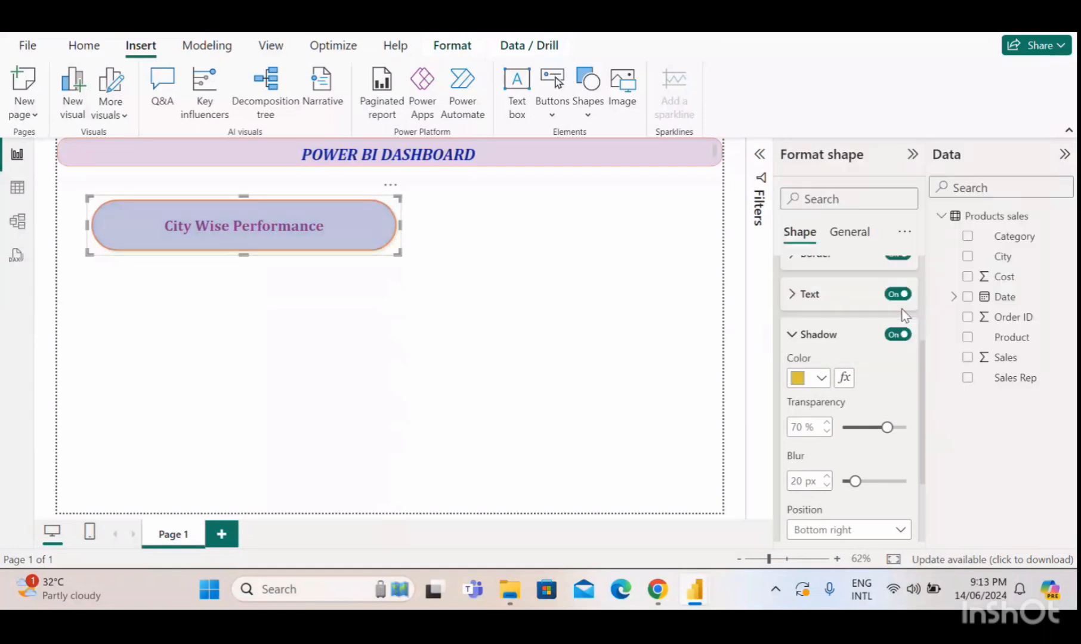
left_click_drag(879, 429, 866, 430)
left_click_drag(848, 487, 891, 482)
scroll(857, 412, "down", 2)
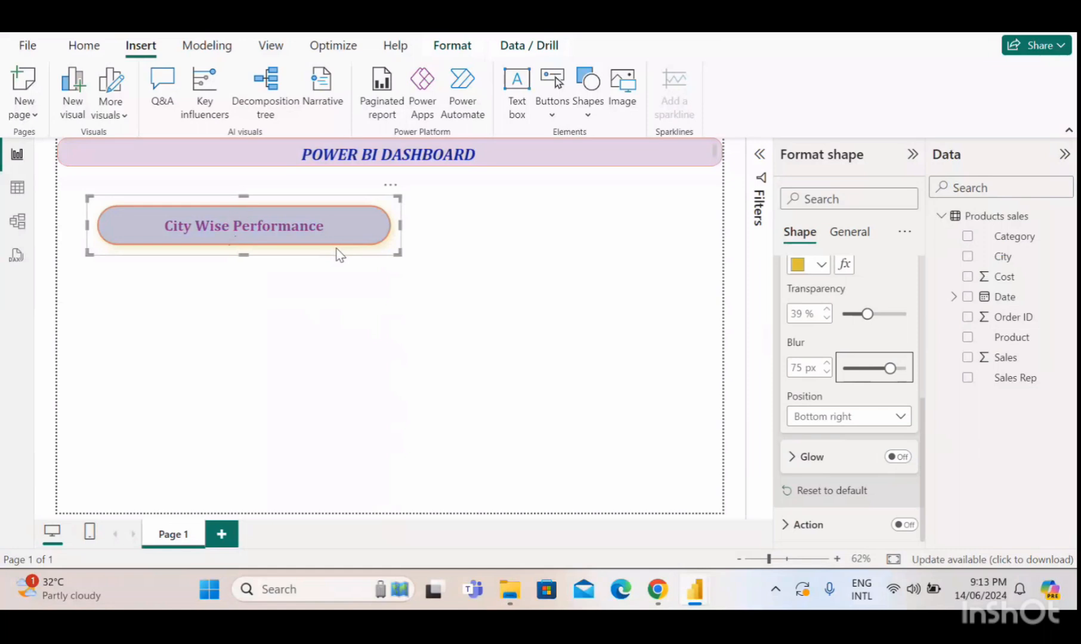
- Set the shadow position to Top right and collapse the Shadow settings
left_click(880, 425)
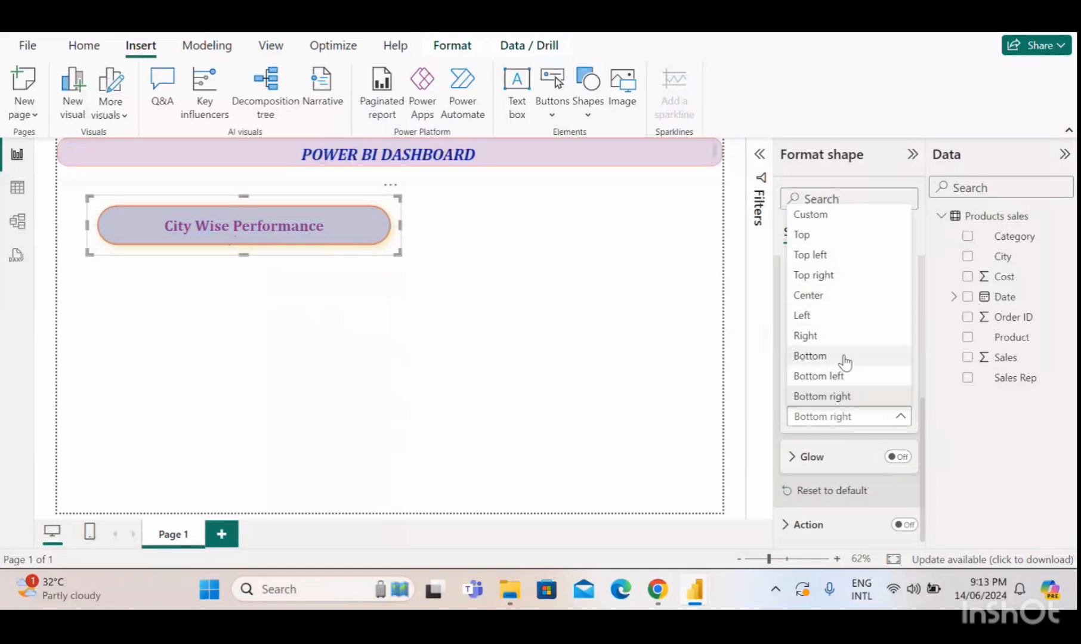
left_click(841, 279)
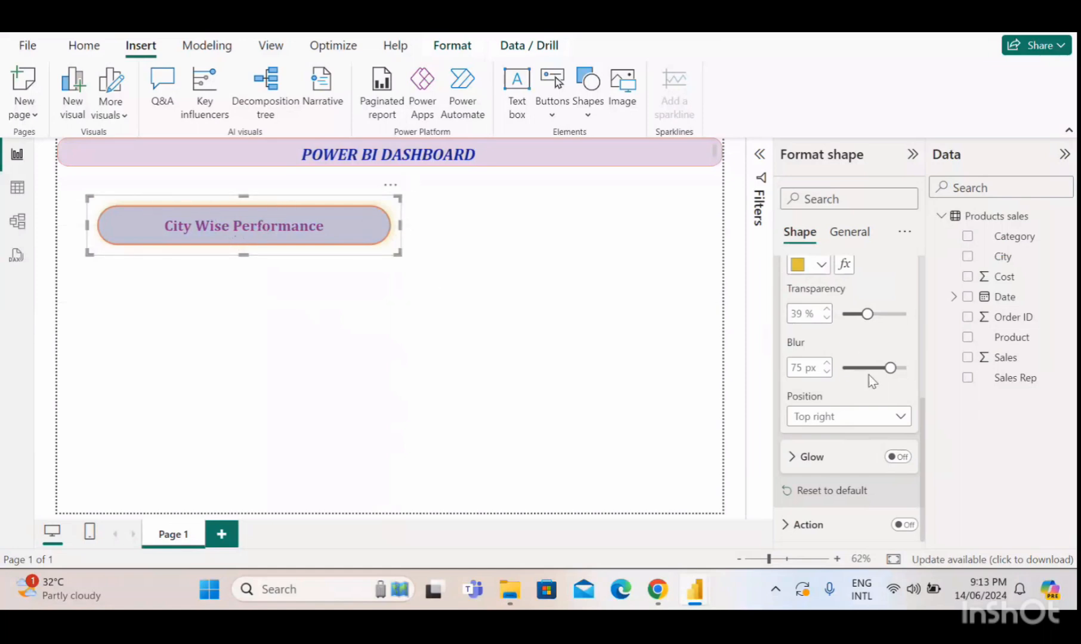
scroll(844, 379, "up", 2)
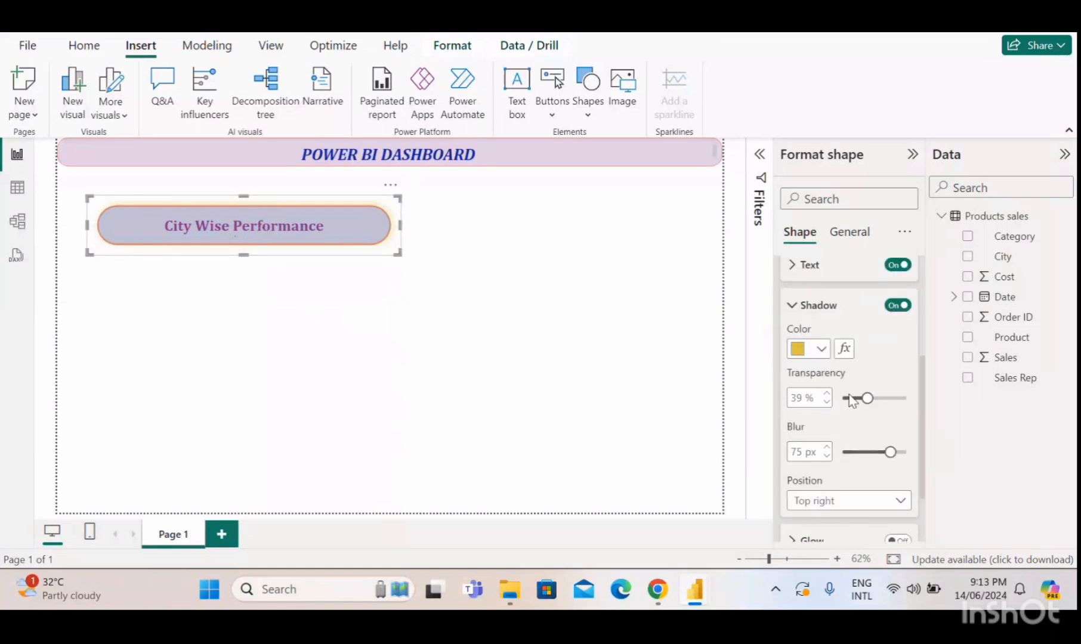
left_click(797, 305)
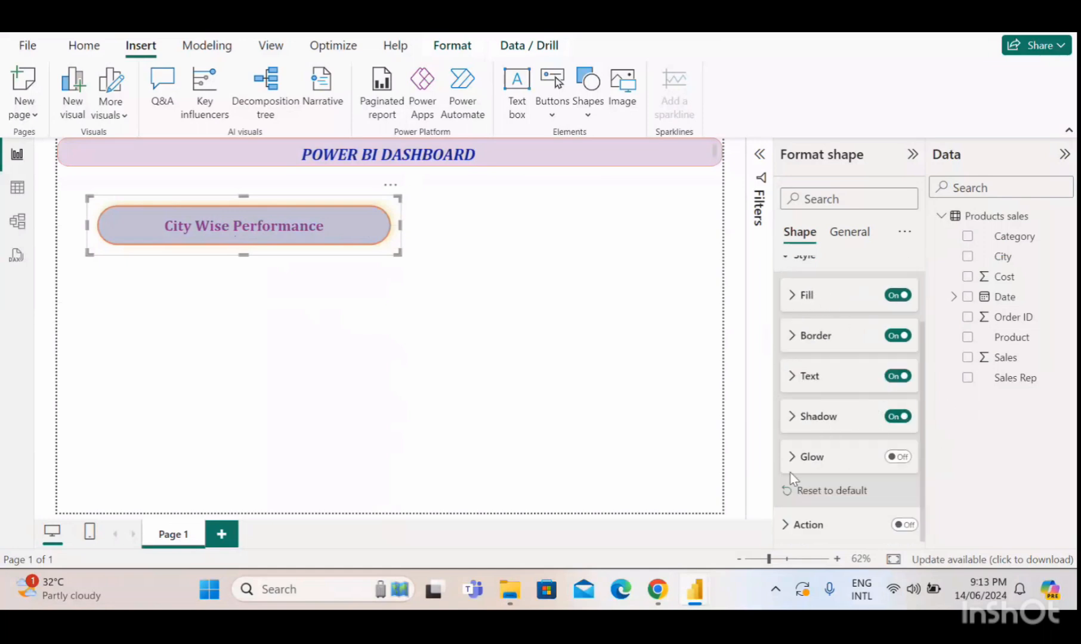
- Turn on the pill's glow in light purple with 46% transparency and a 64 px blur, and collapse the Glow settings
left_click(799, 456)
scroll(845, 314, "down", 3)
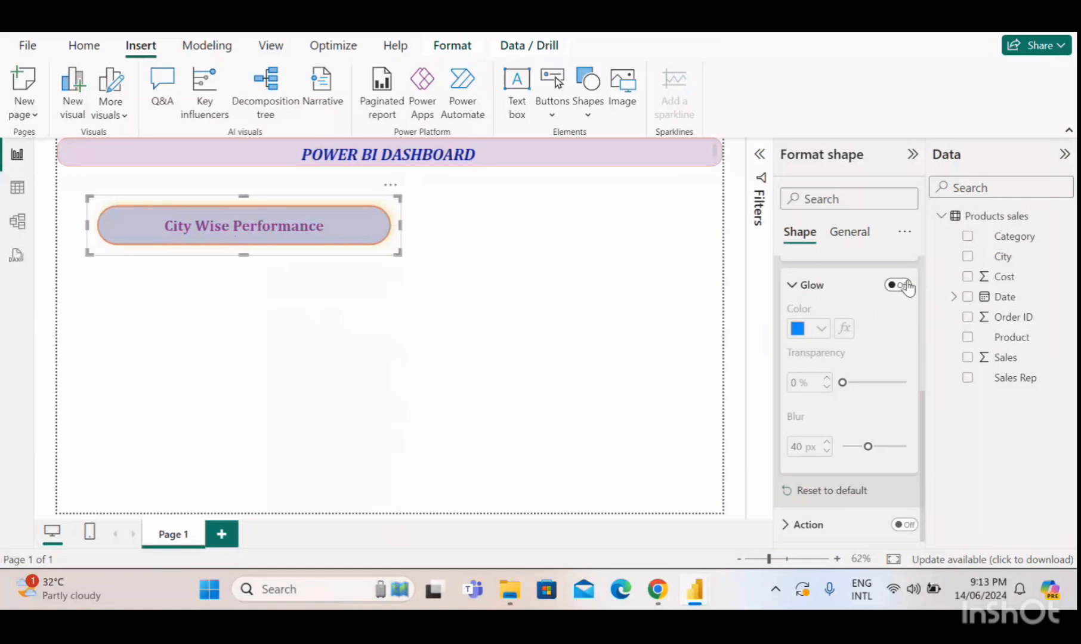
left_click(898, 285)
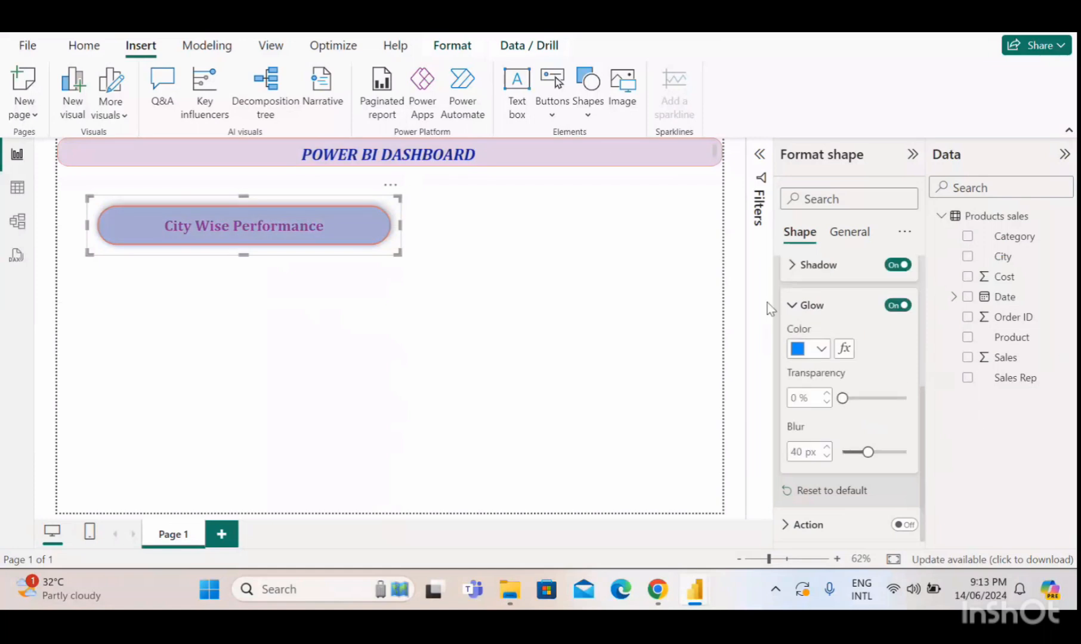
left_click(825, 352)
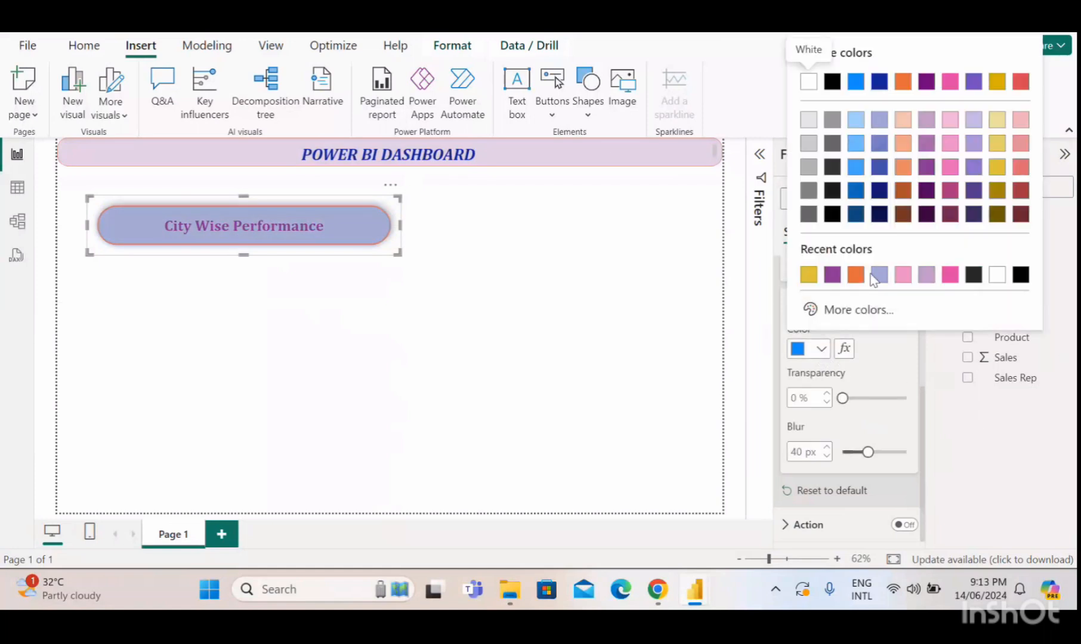
left_click(925, 274)
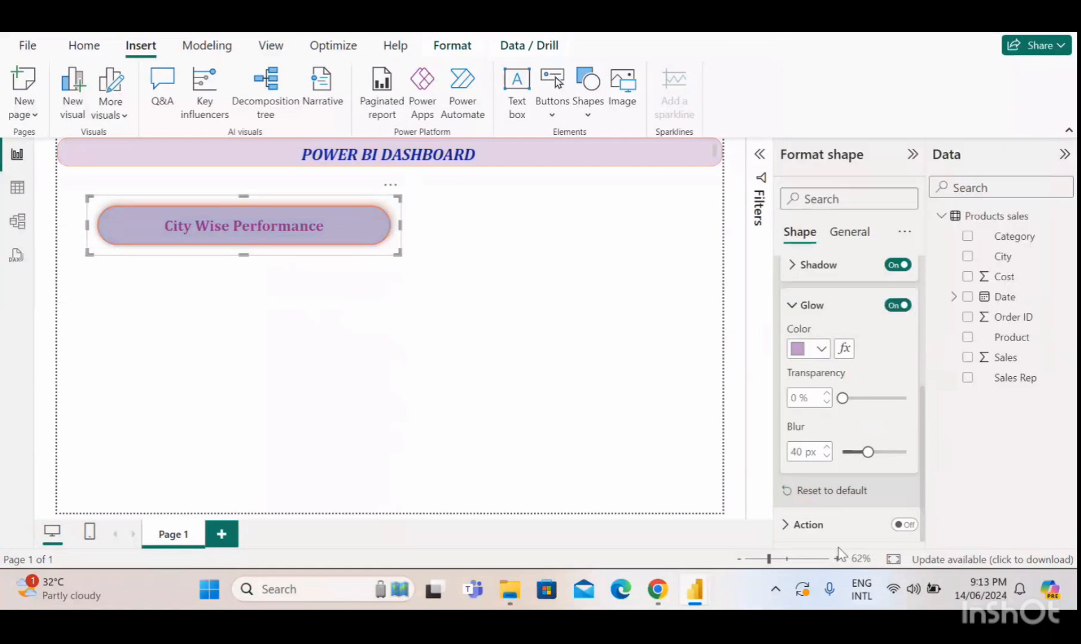
left_click_drag(843, 398, 871, 398)
left_click_drag(868, 451, 883, 452)
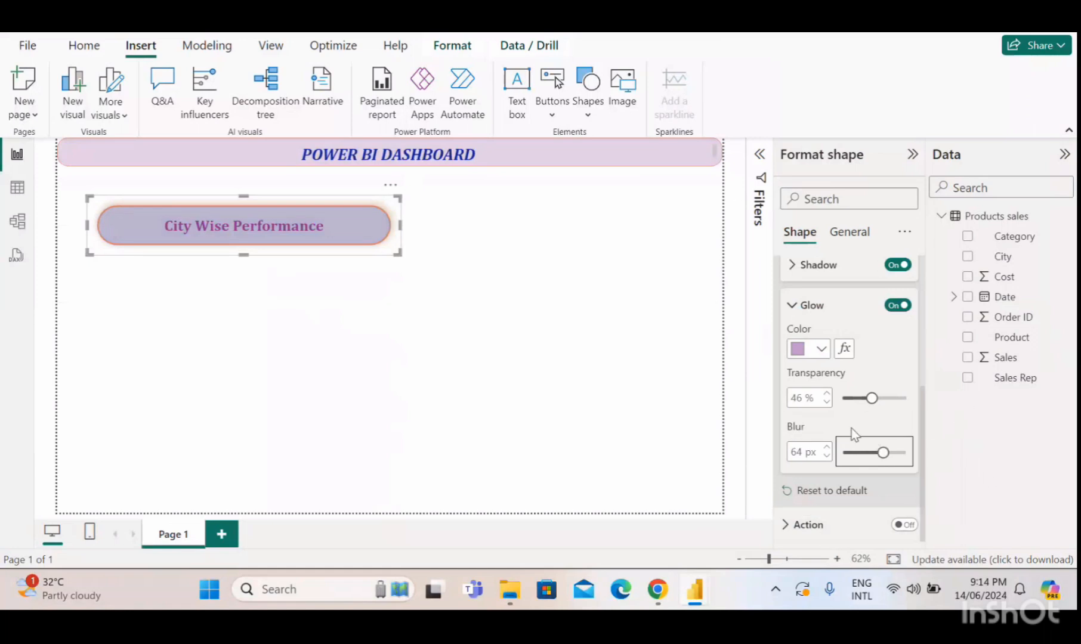
left_click(802, 307)
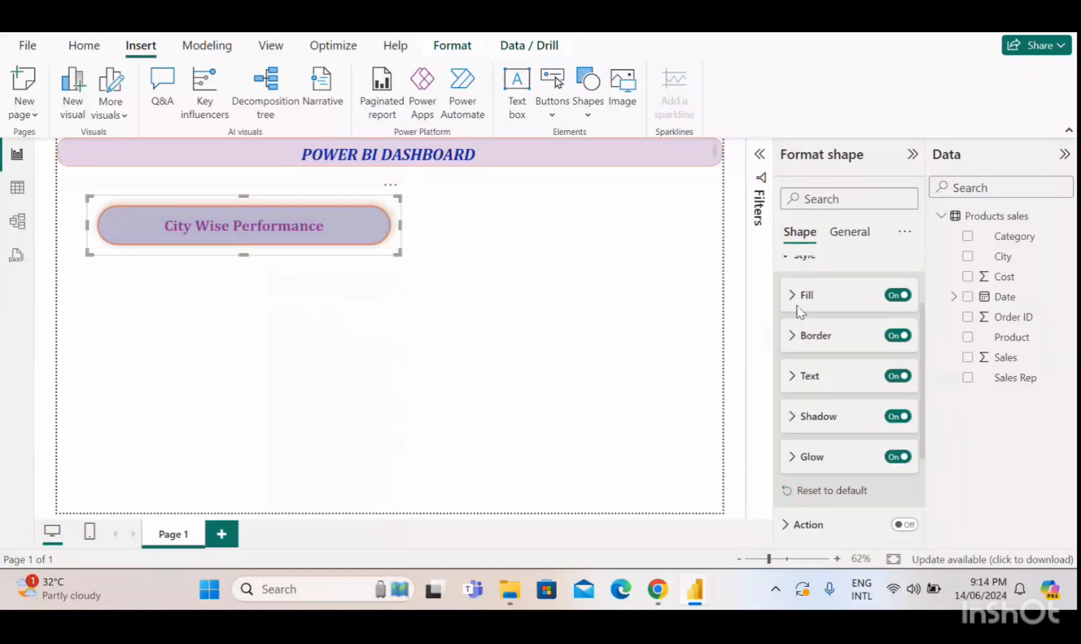
- Switch the pill's shadow and glow off and back on to compare its look with and without the effects
left_click(894, 418)
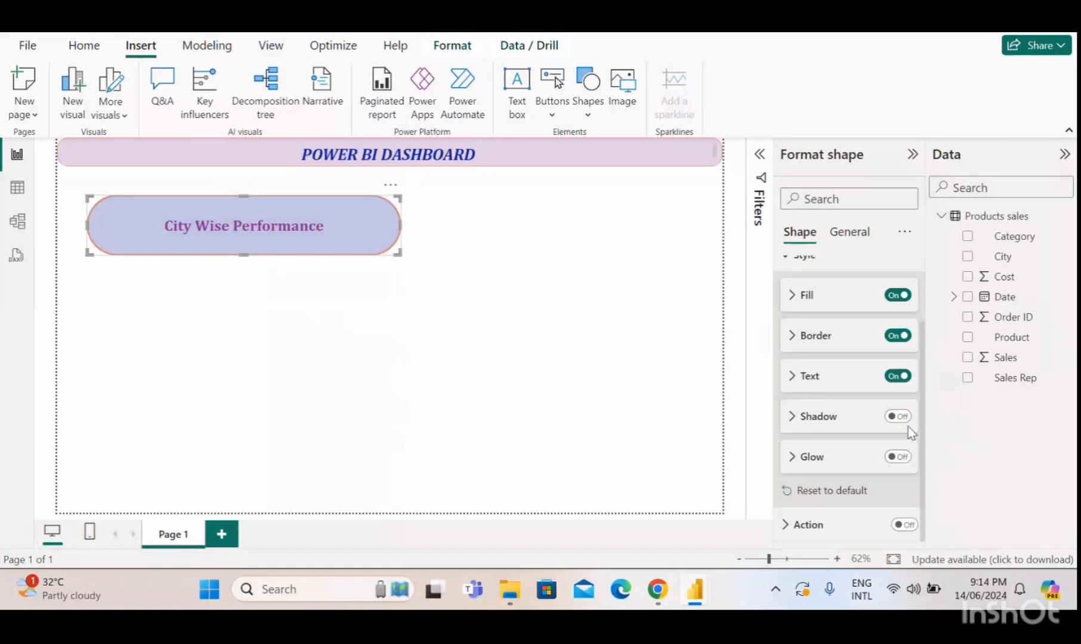
left_click(903, 417)
left_click(901, 457)
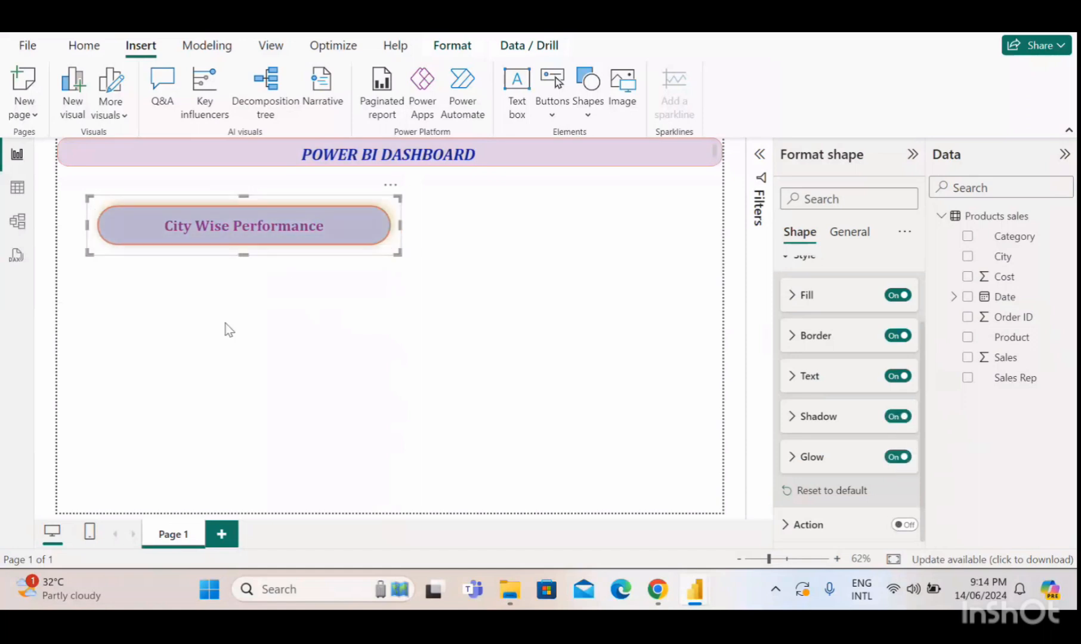
- Look over the pill's list of style settings and collapse the Style group
scroll(898, 471, "up", 2)
scroll(898, 472, "up", 1)
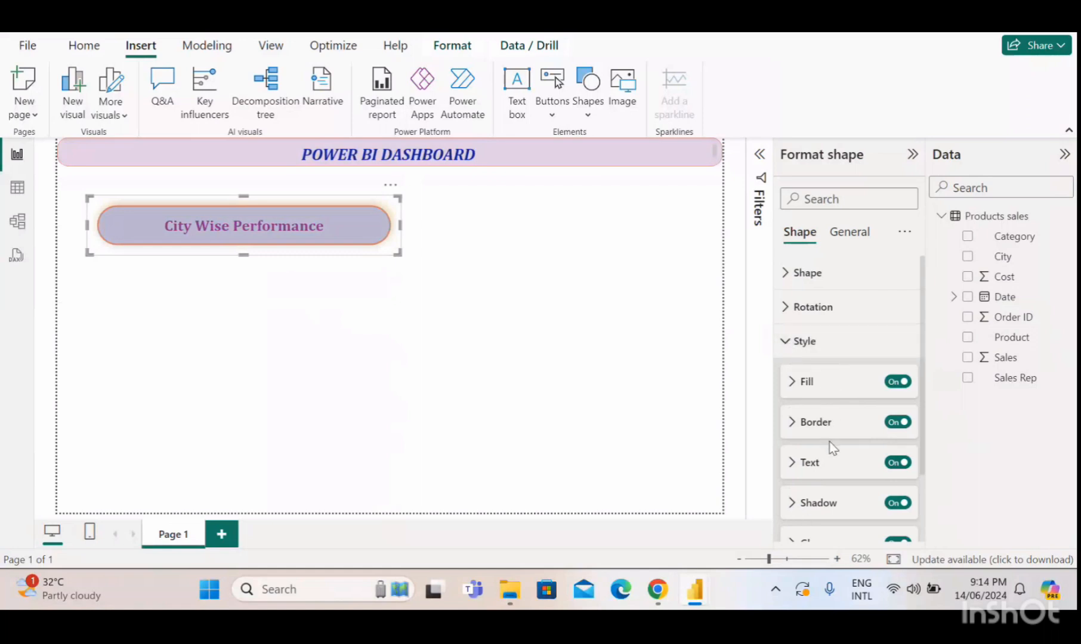
scroll(829, 444, "down", 2)
scroll(826, 334, "up", 2)
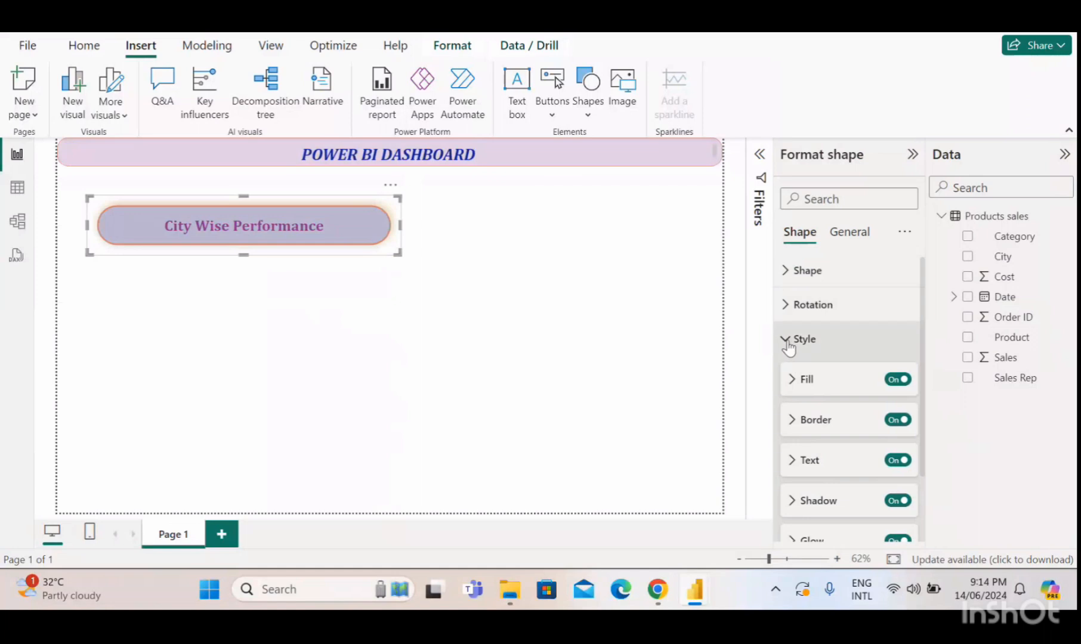
left_click(790, 342)
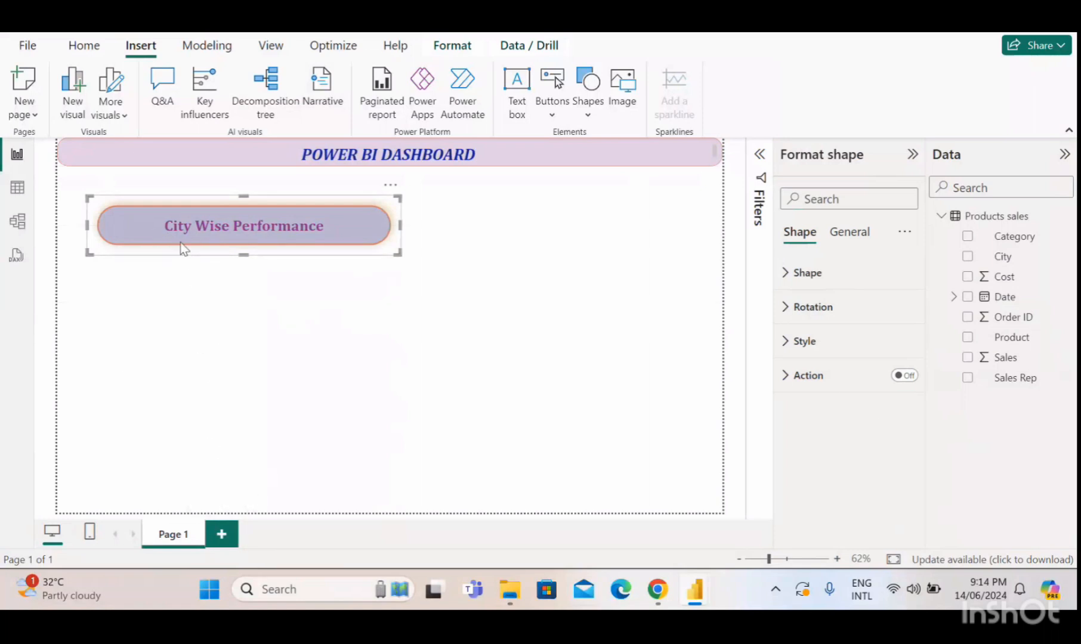
- Add a new report page and name it "city"
left_click(229, 540)
right_click(252, 533)
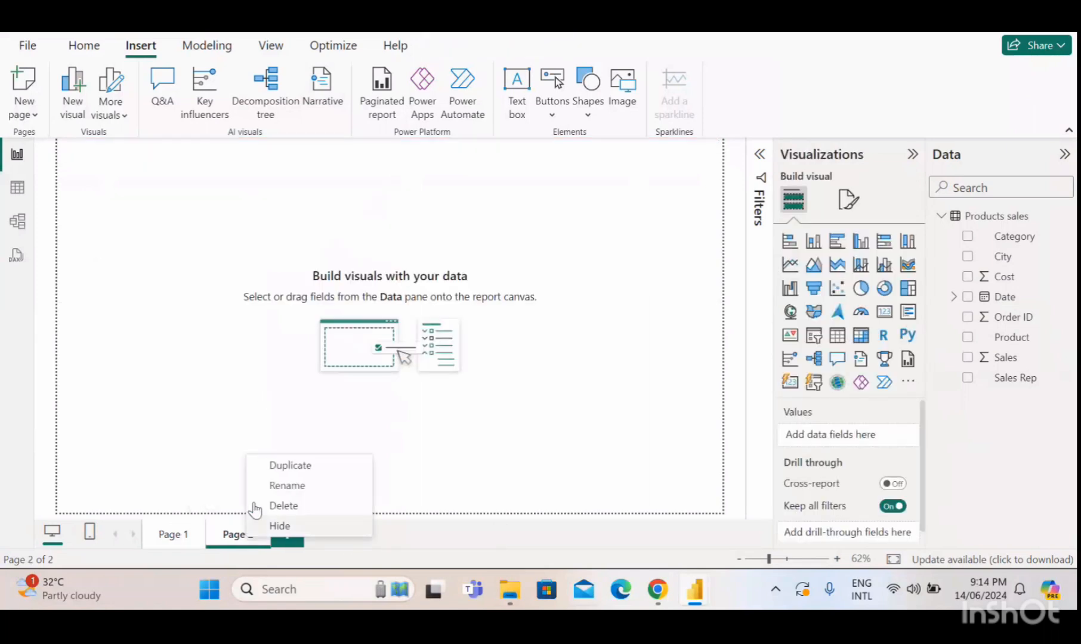
left_click(287, 486)
mouse_move(511, 591)
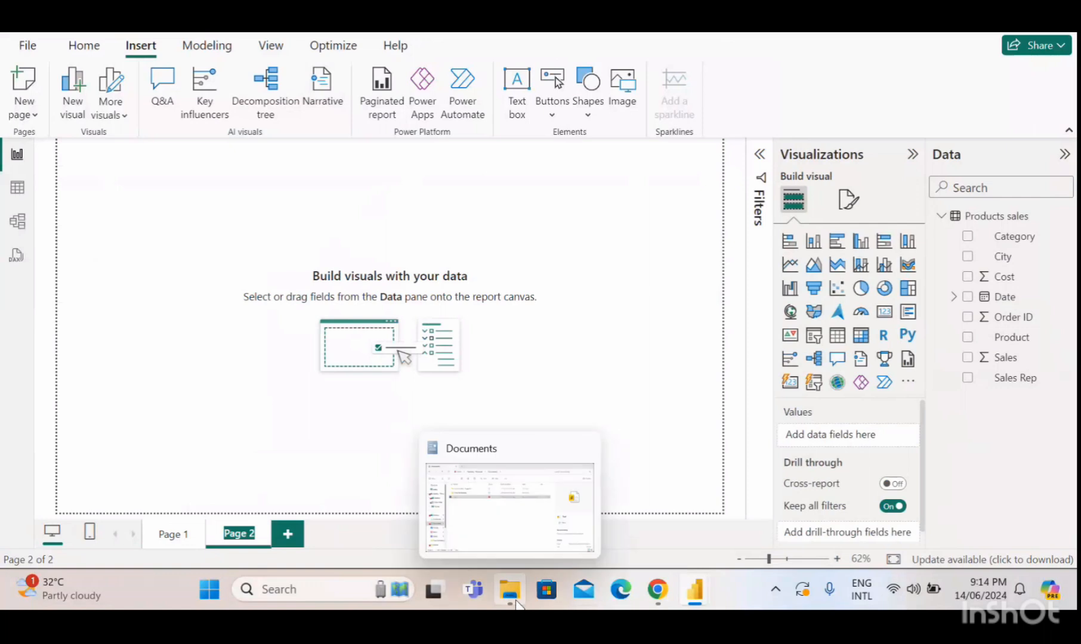
type("city")
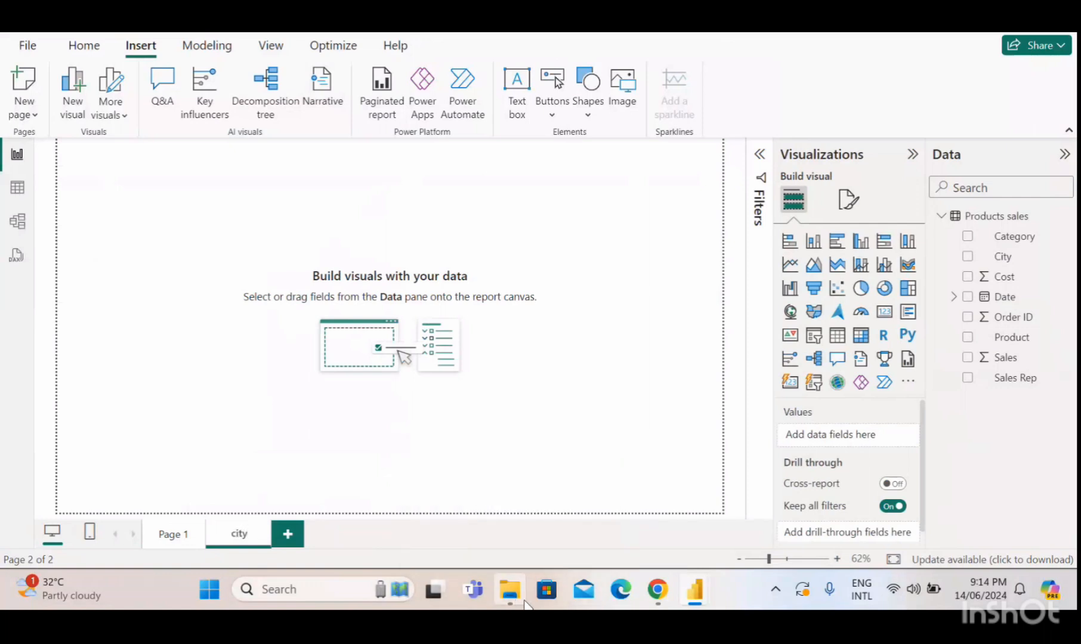
- Return to Page 1 and extend the second page's name to "city wise performance"
left_click(184, 539)
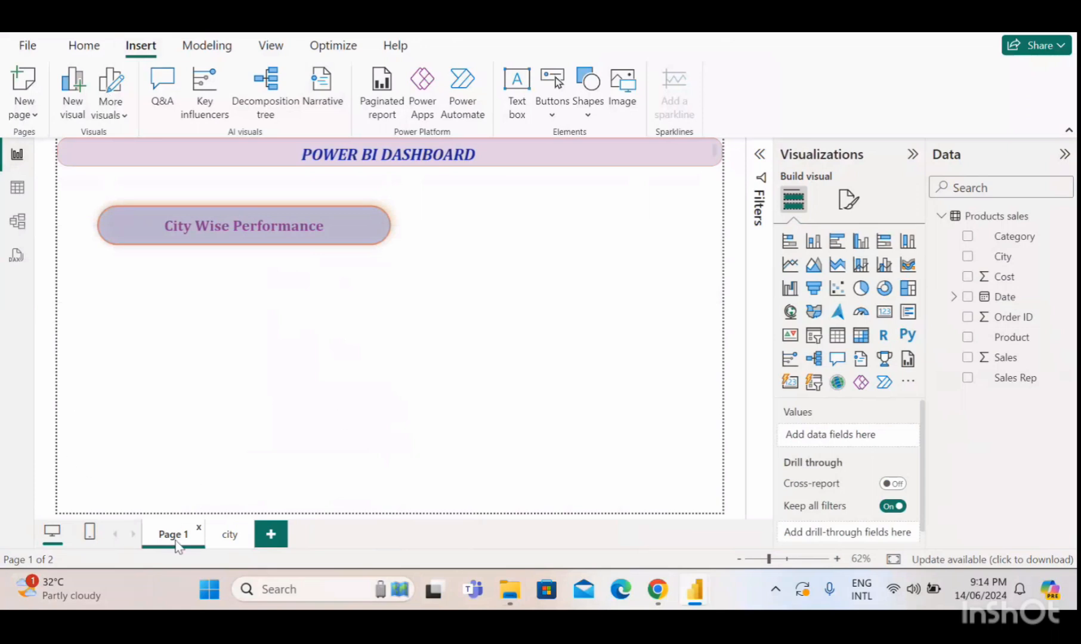
right_click(237, 541)
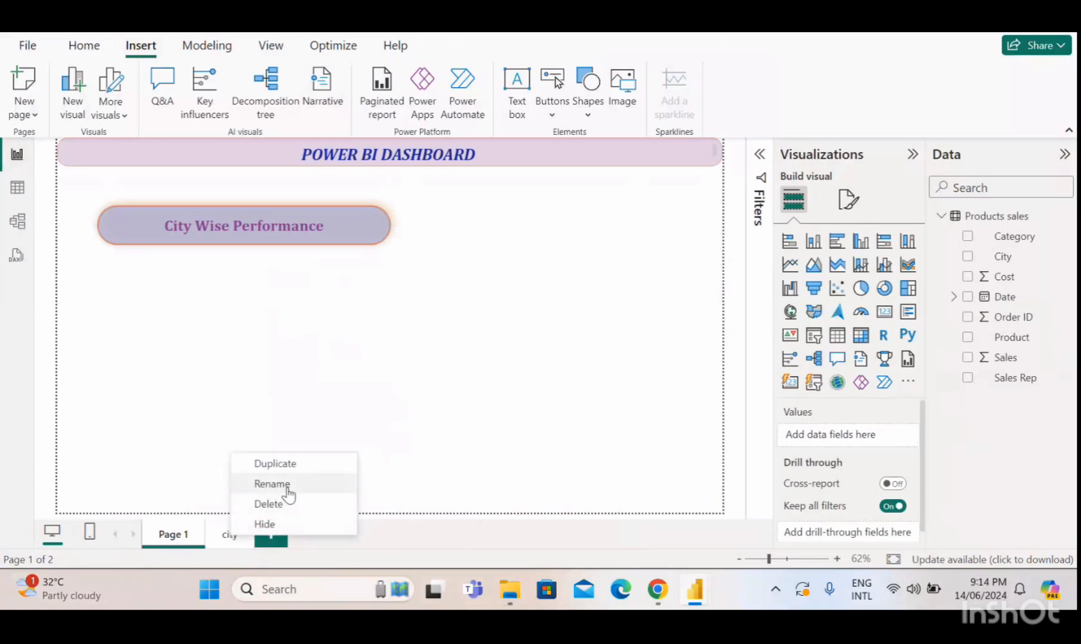
left_click(272, 484)
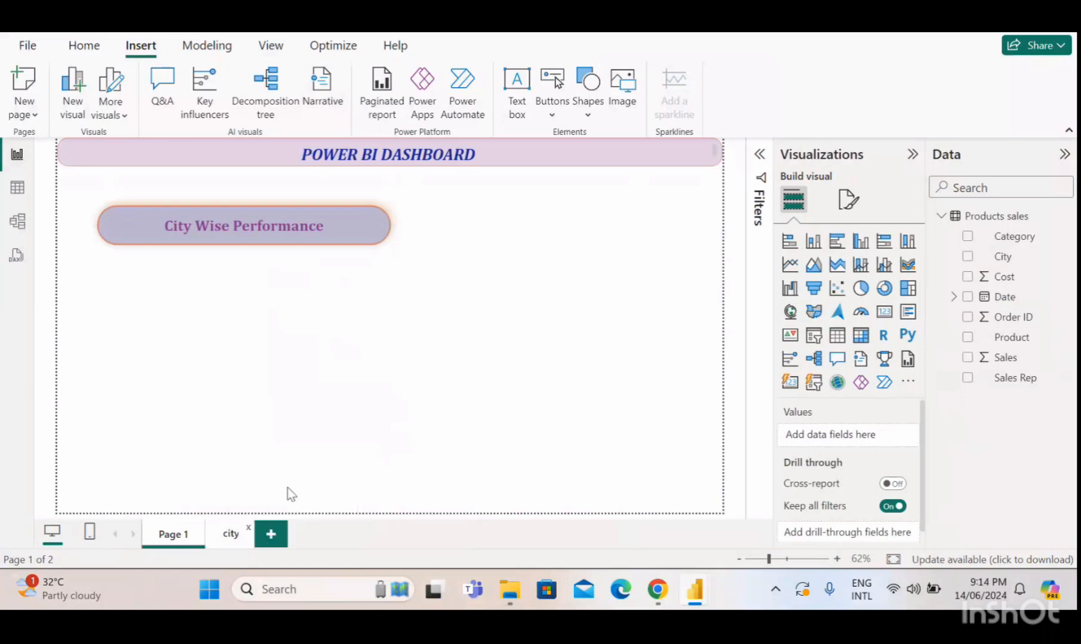
key("Right")
type("wise performance")
key("Return")
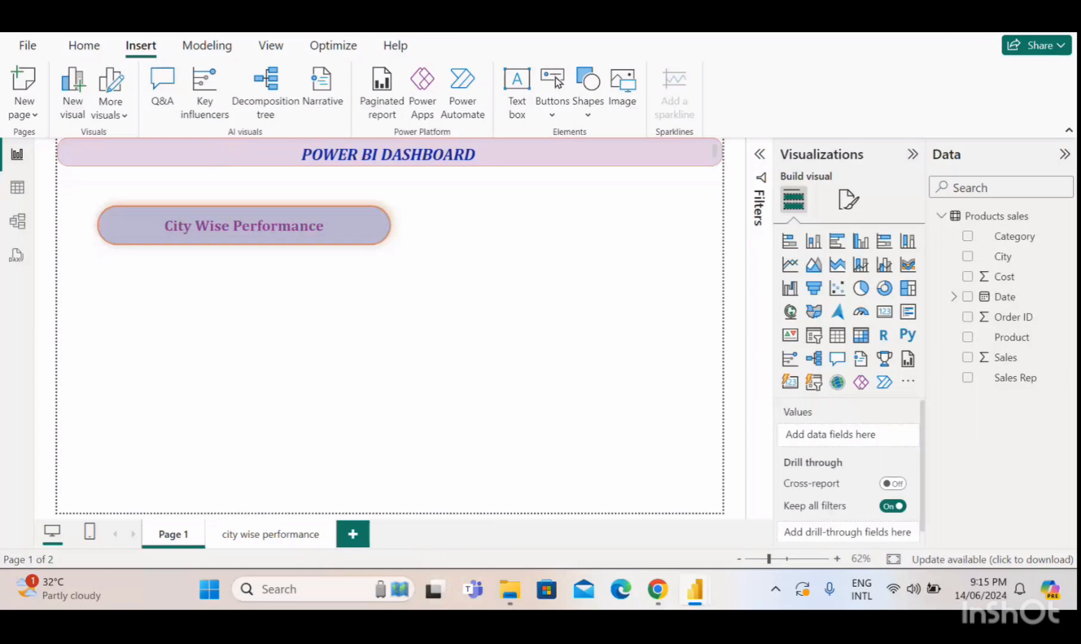
- Turn on the City Wise Performance pill's action, set its type to Page navigation, and check the available destinations
left_click(284, 227)
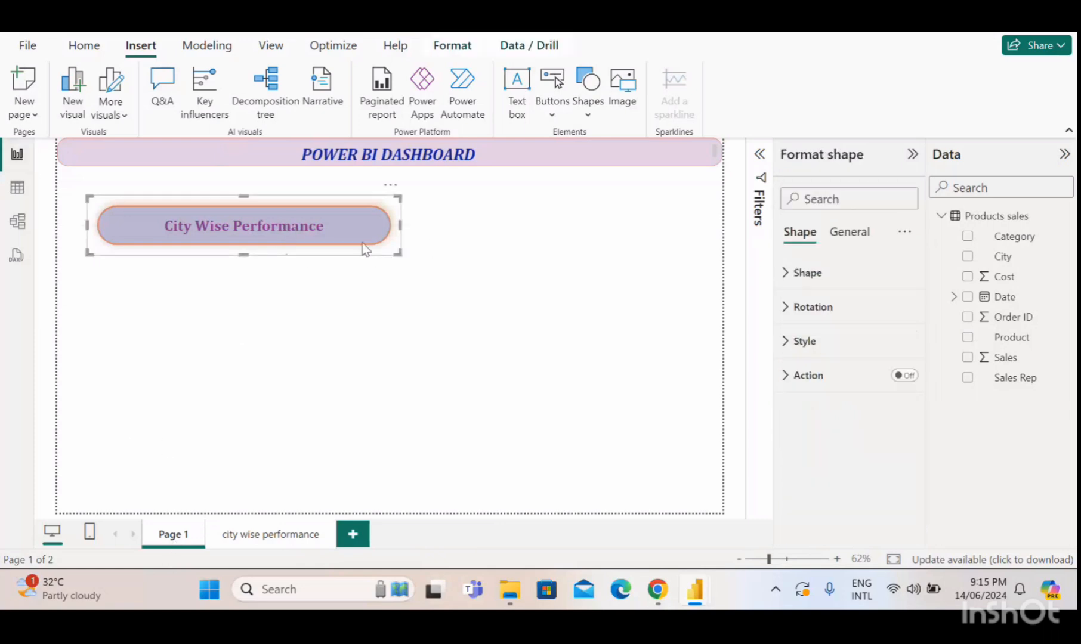
left_click(907, 376)
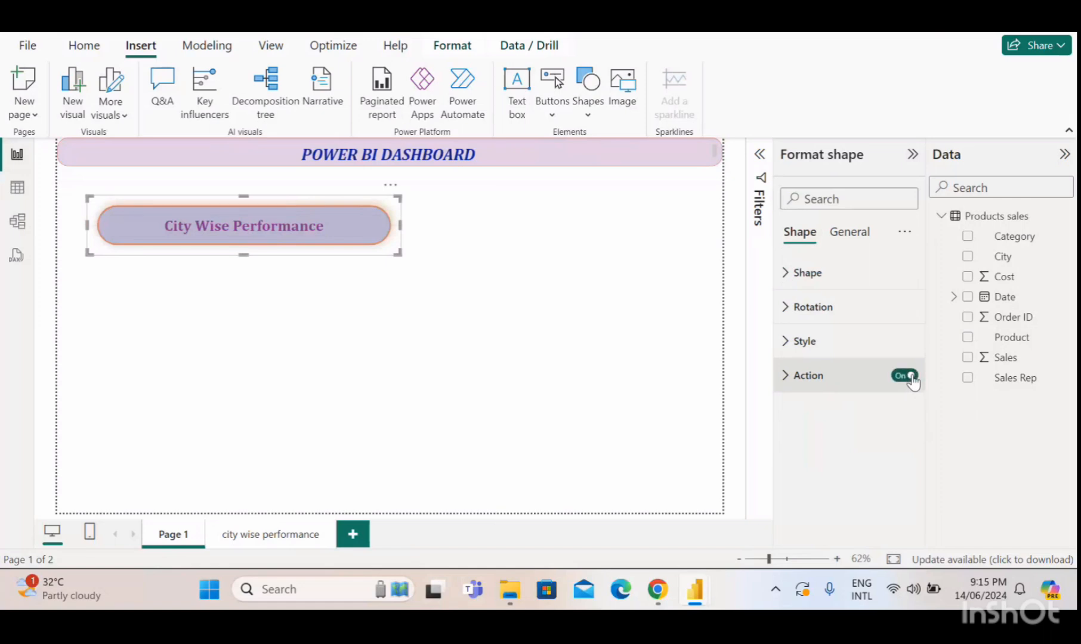
left_click(794, 376)
scroll(797, 297, "down", 3)
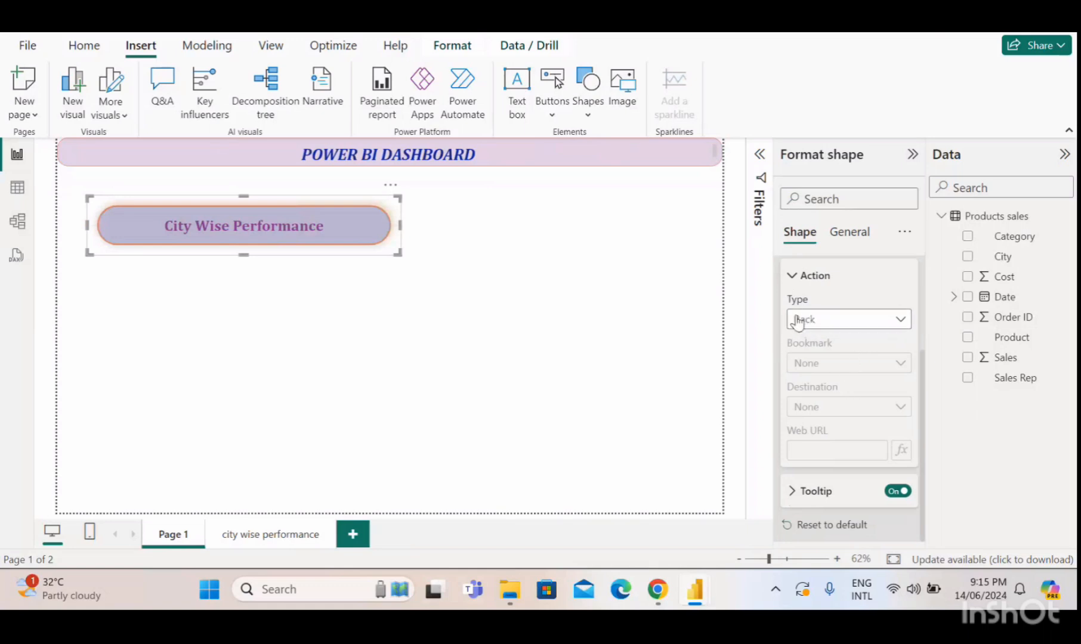
left_click(905, 323)
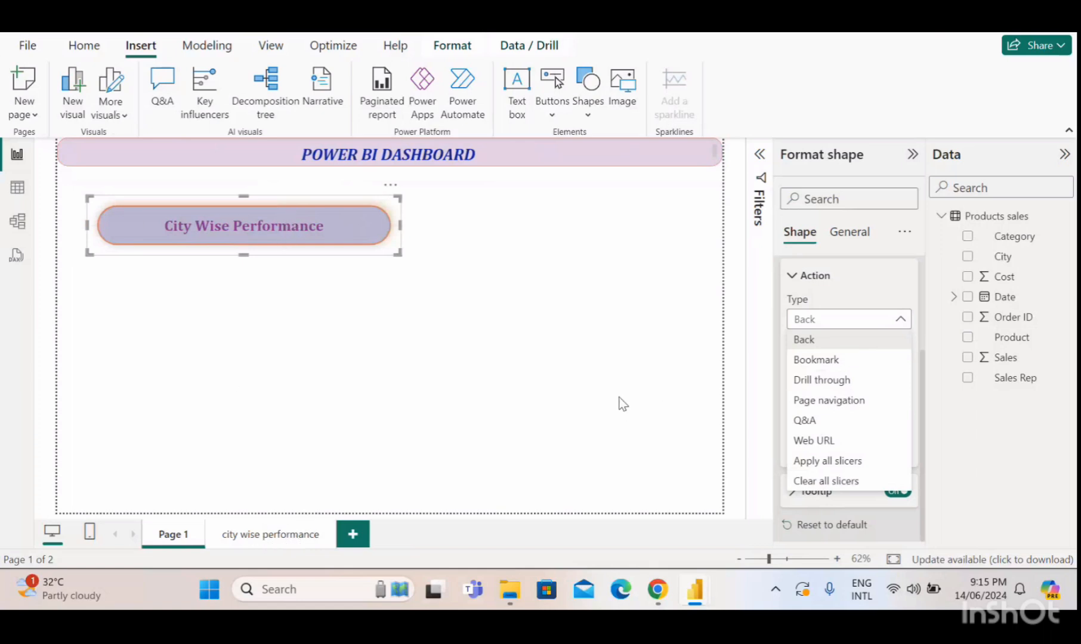
left_click(844, 404)
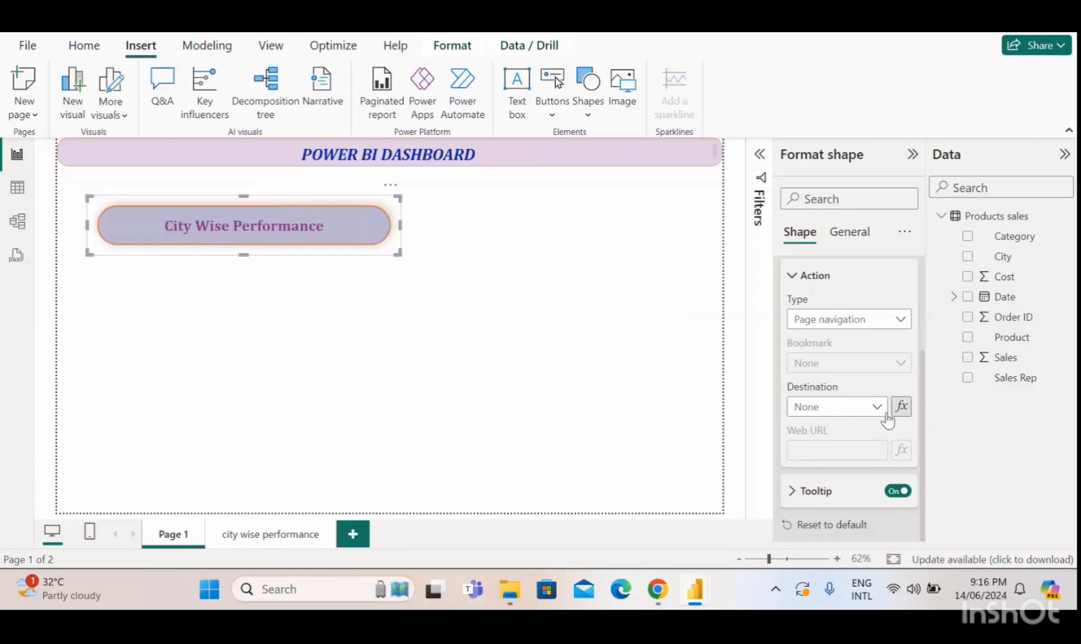
left_click(877, 408)
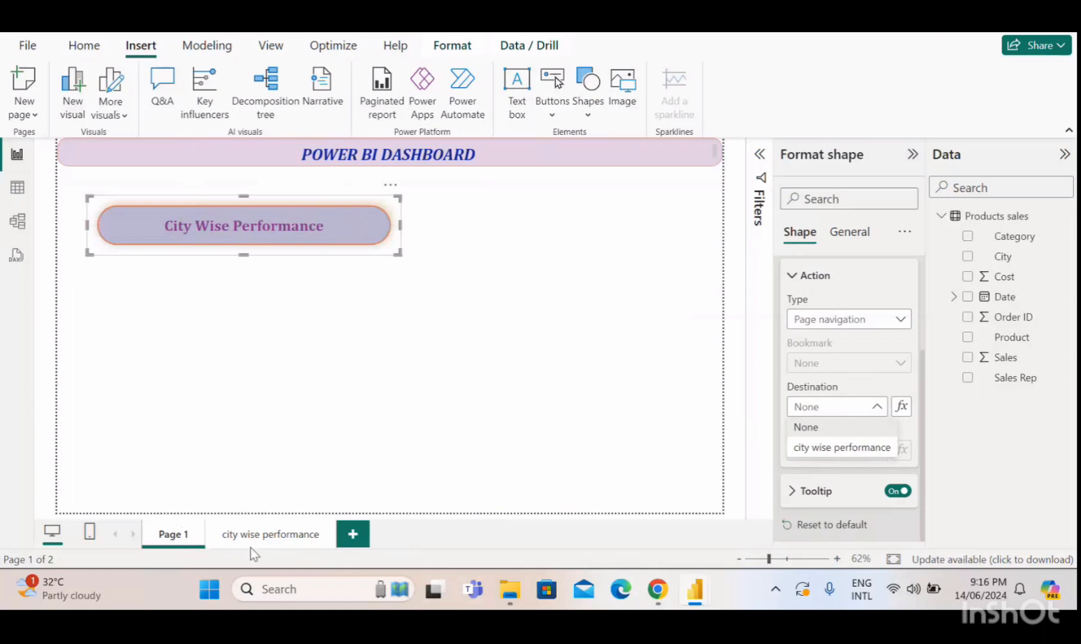
left_click(2, 500)
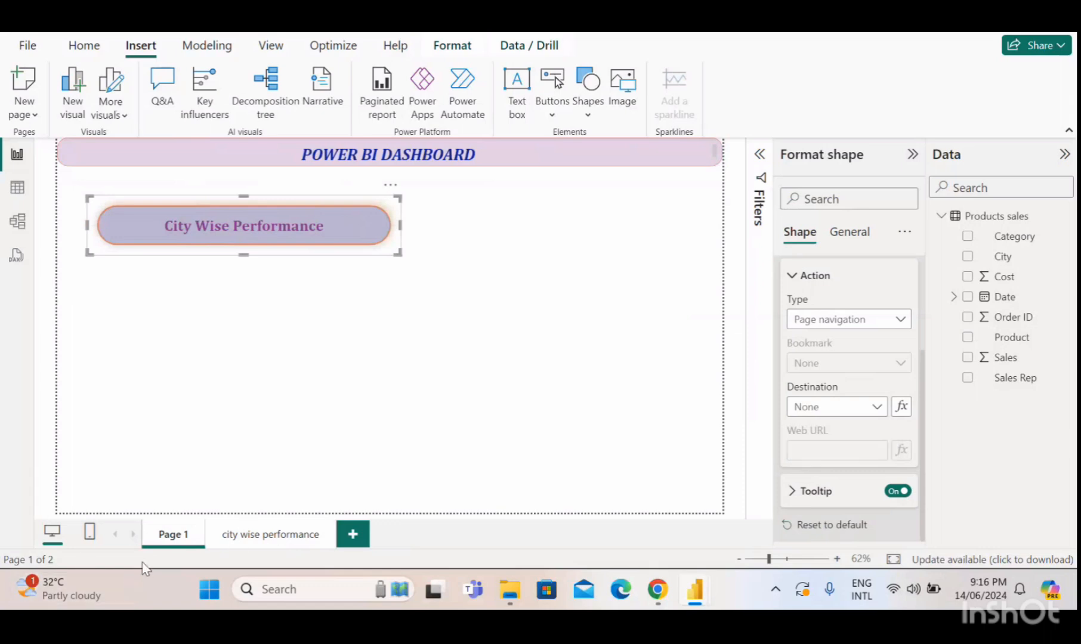
- Rename Page 1 as "Home"
right_click(179, 534)
left_click(237, 481)
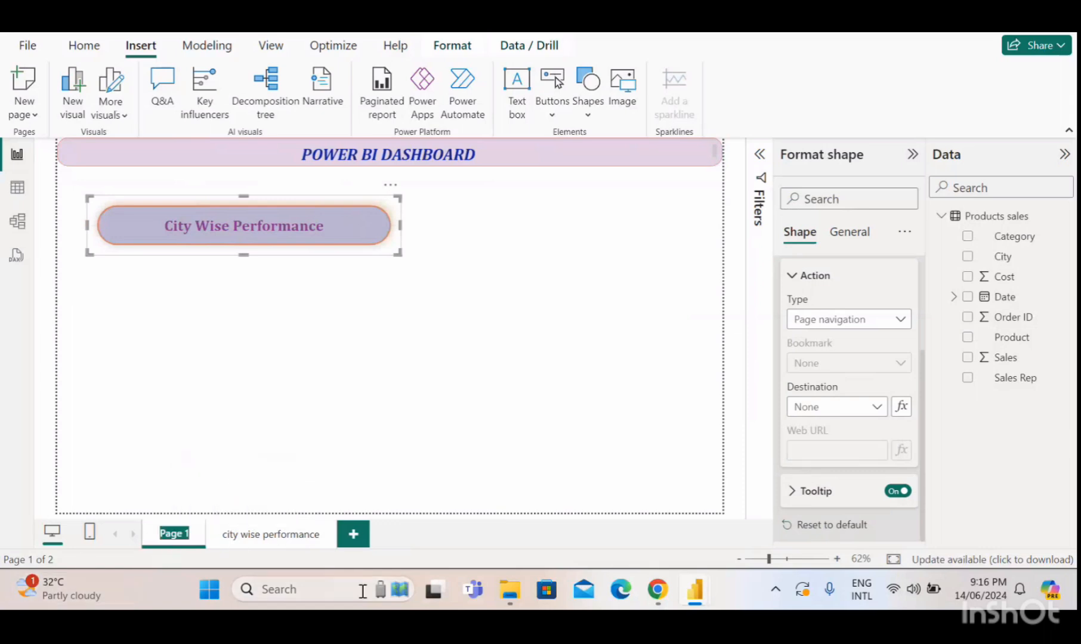
key("BackSpace")
type("Home")
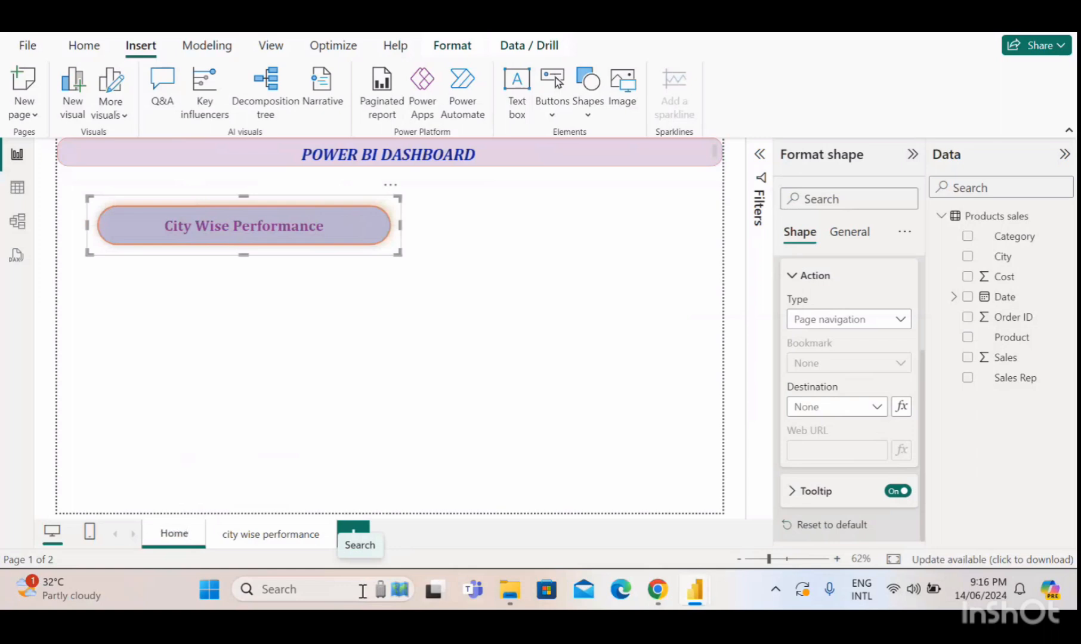
- Set the destination of the City Wise Performance pill's page navigation action to the city wise performance page
key("Return")
left_click(538, 478)
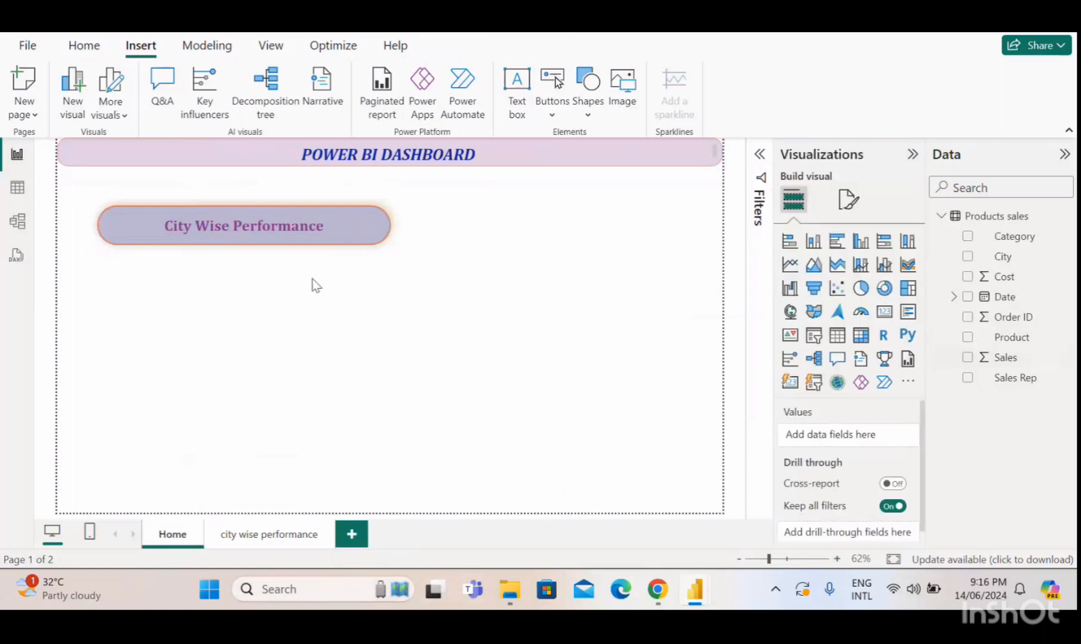
left_click(318, 223)
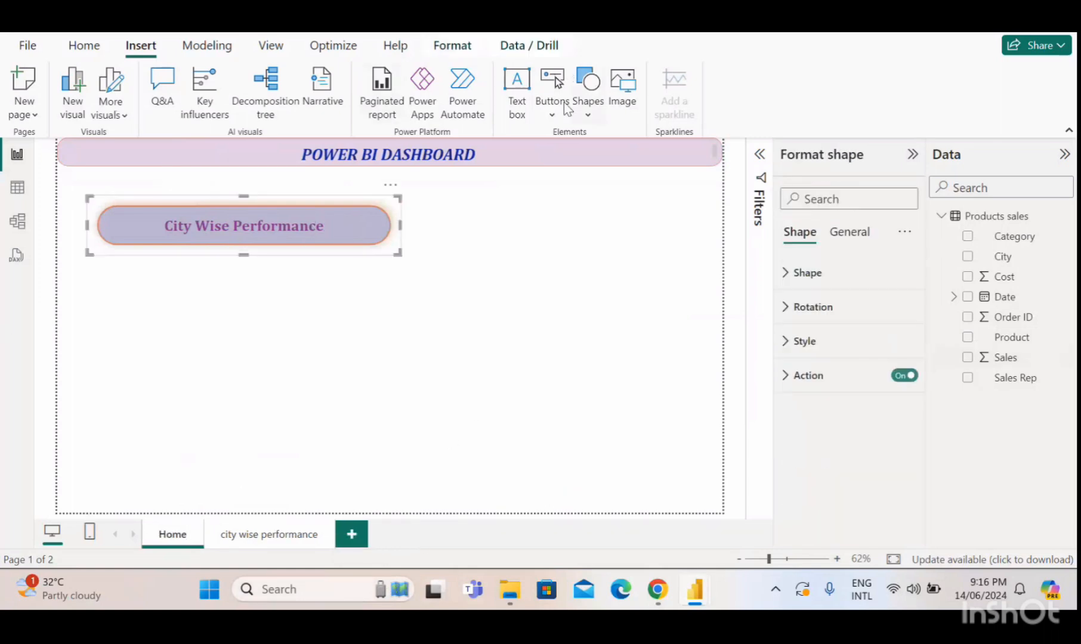
left_click(785, 376)
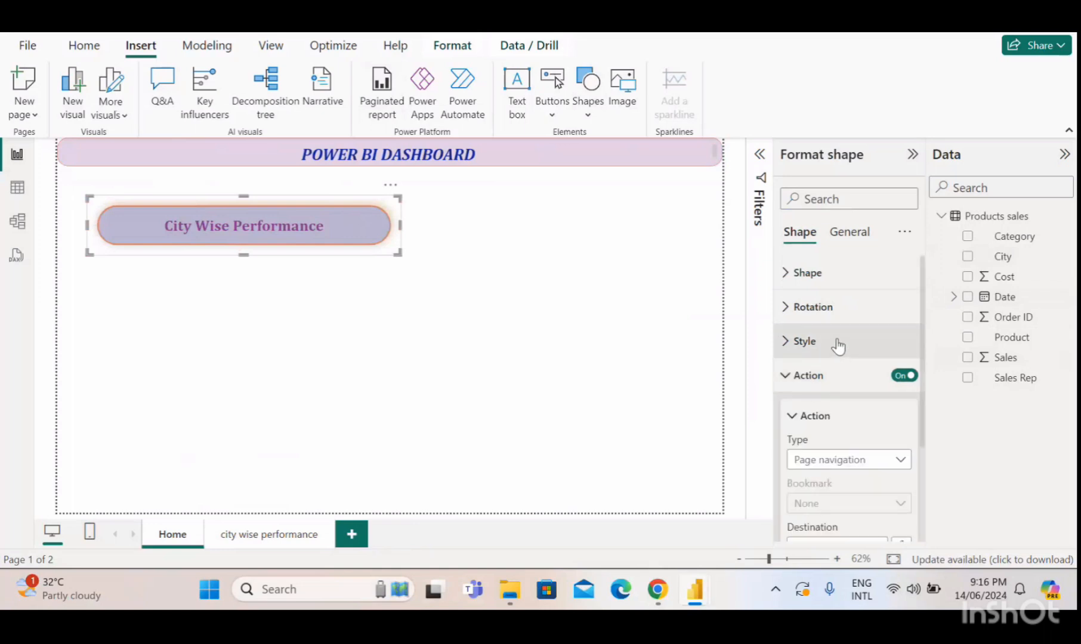
scroll(839, 346, "down", 3)
left_click(875, 407)
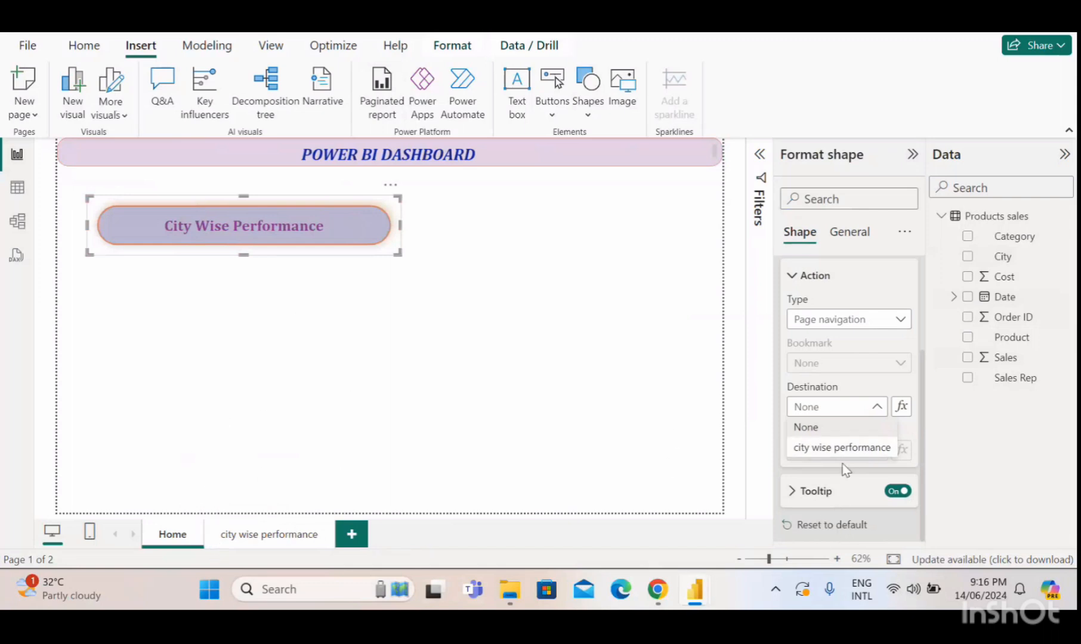
left_click(821, 448)
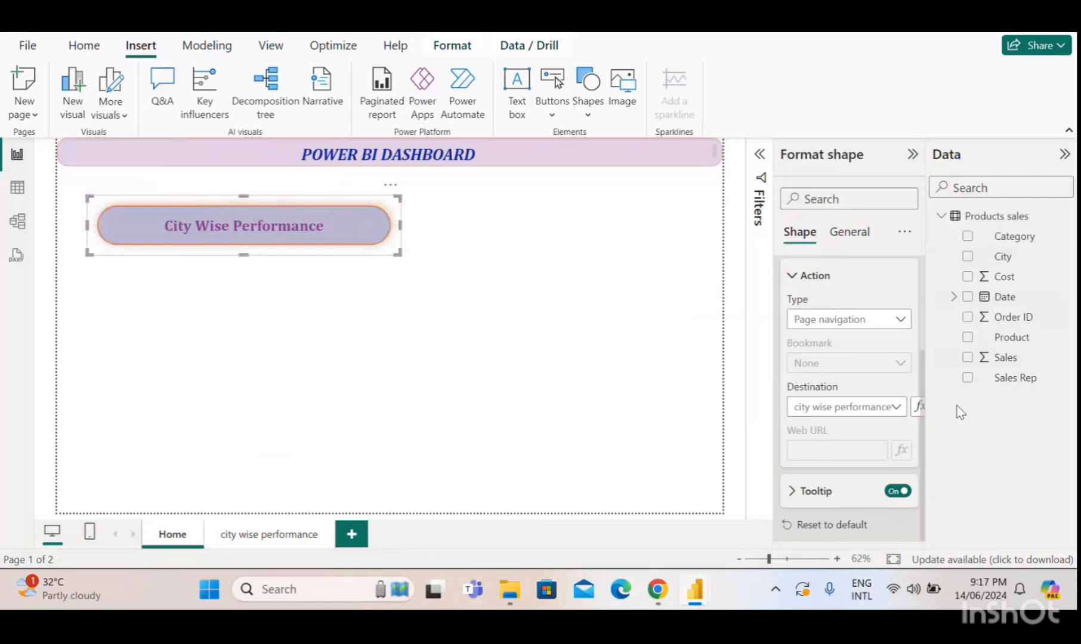
scroll(848, 384, "up", 3)
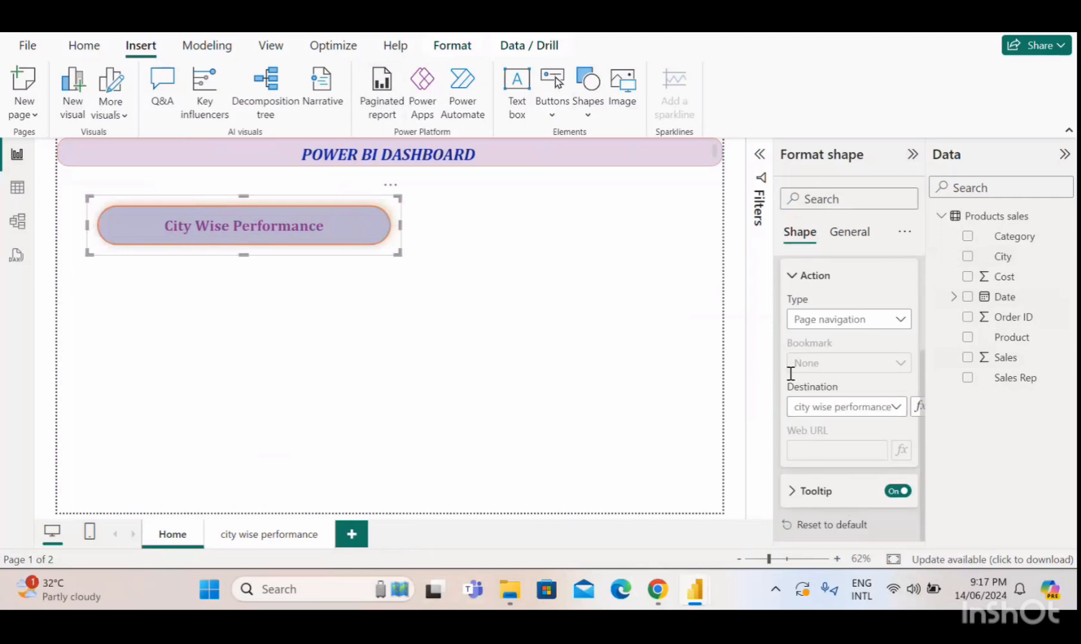
left_click(797, 275)
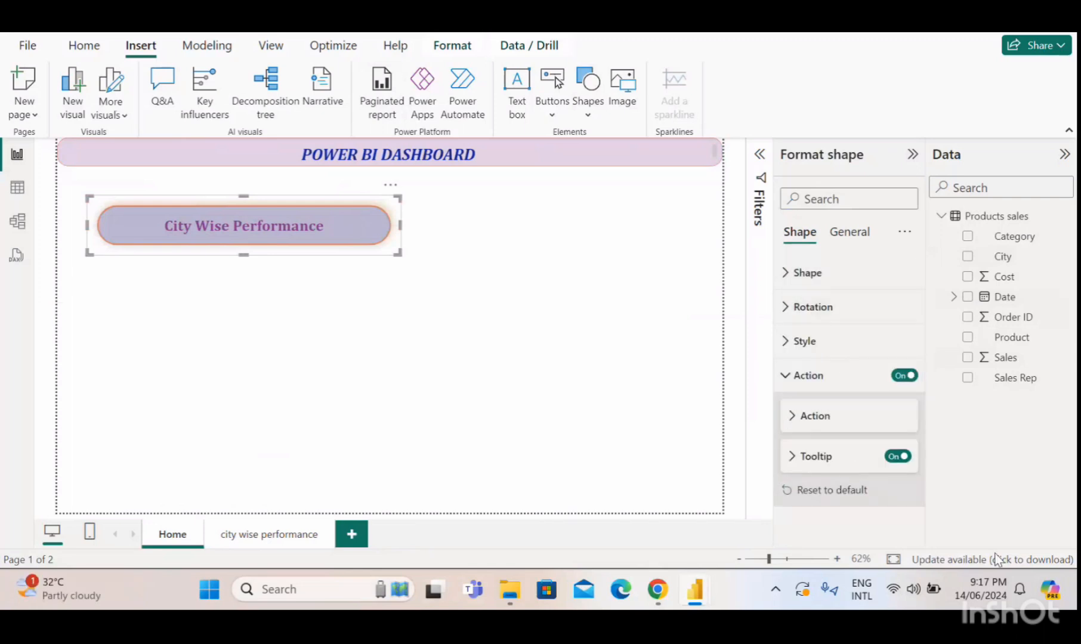
left_click(788, 376)
- Test the City Wise Performance pill's link to its destination page, and return to the Home page
left_click(211, 346)
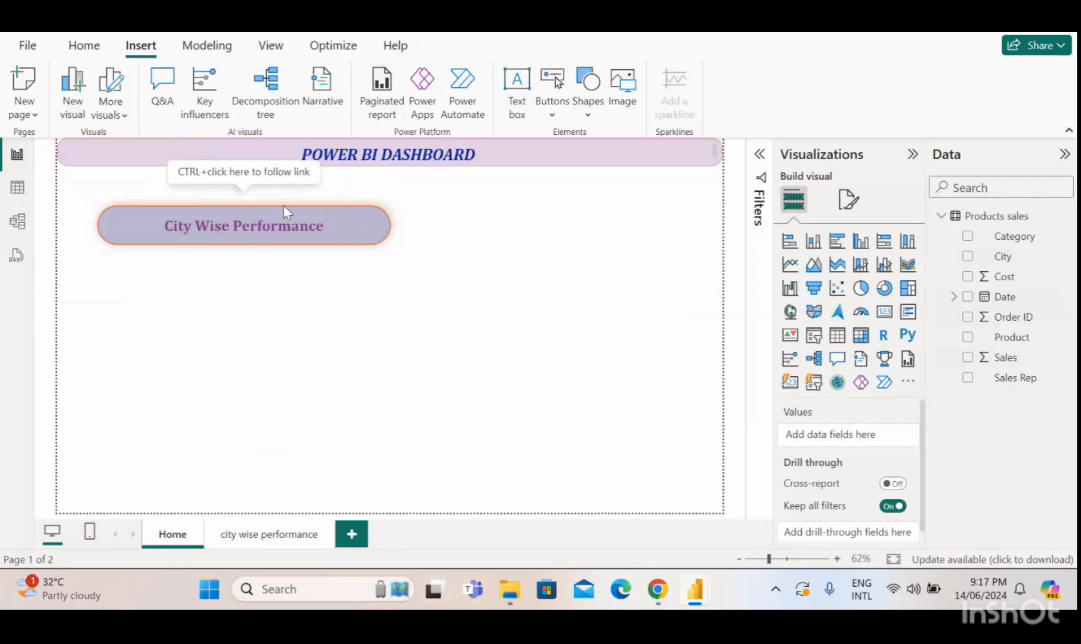
left_click(247, 232, "ctrl")
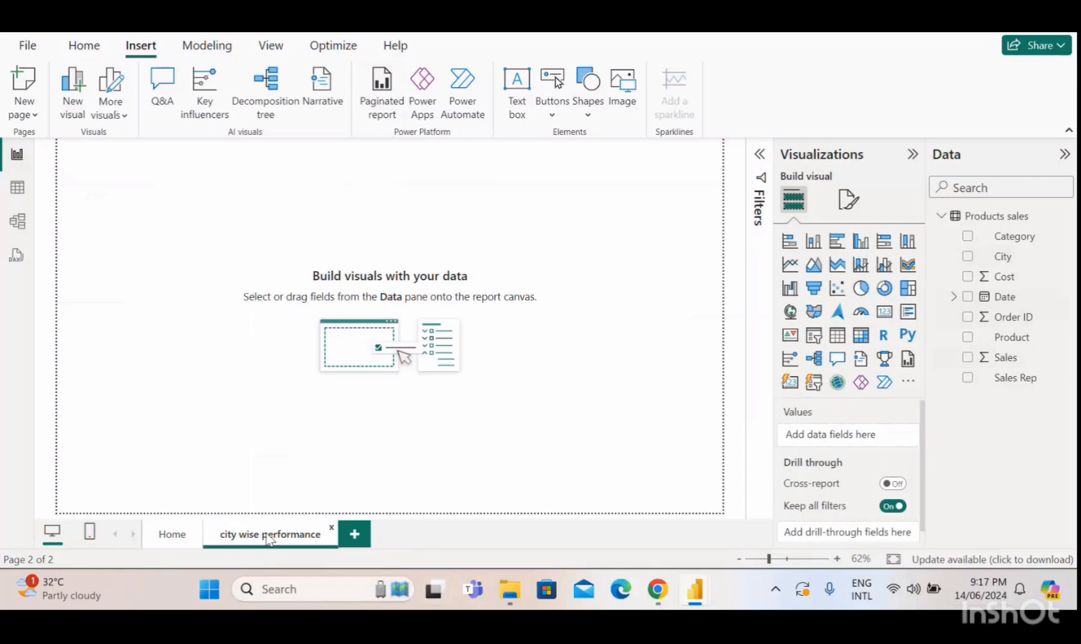
left_click(172, 536)
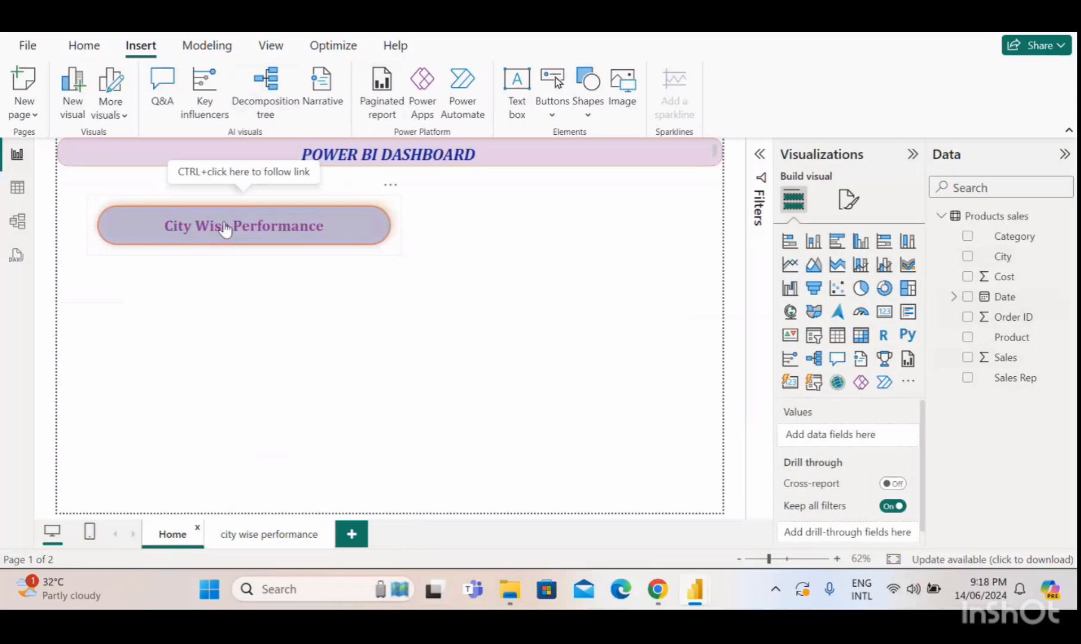
- Move the City Wise Performance pill slightly down on the Home page and follow its link again
left_click_drag(224, 235, 226, 244)
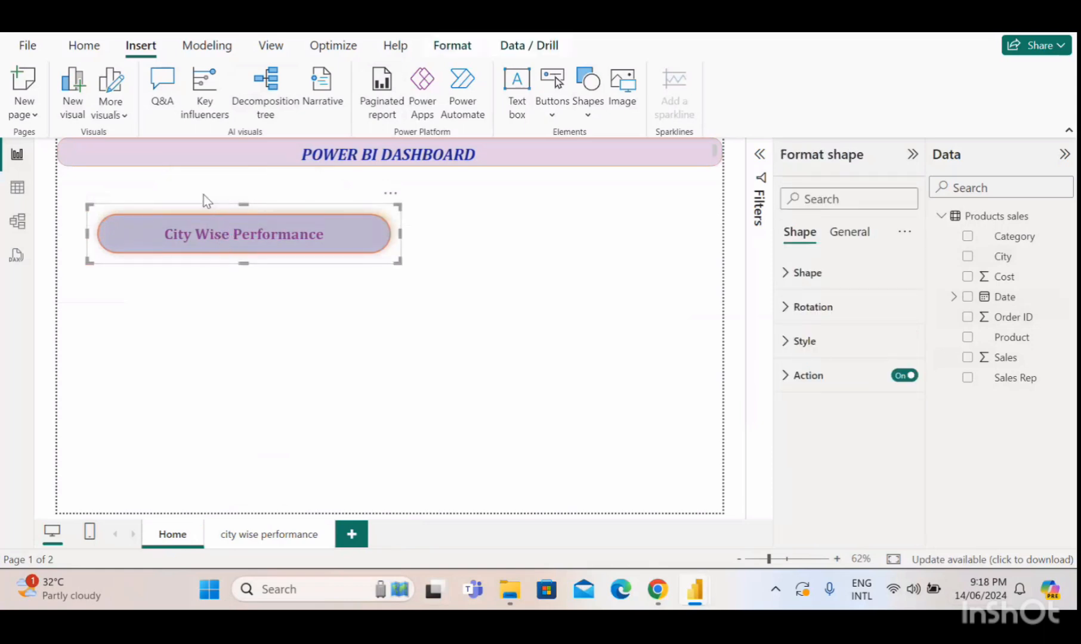
left_click(210, 237, "ctrl")
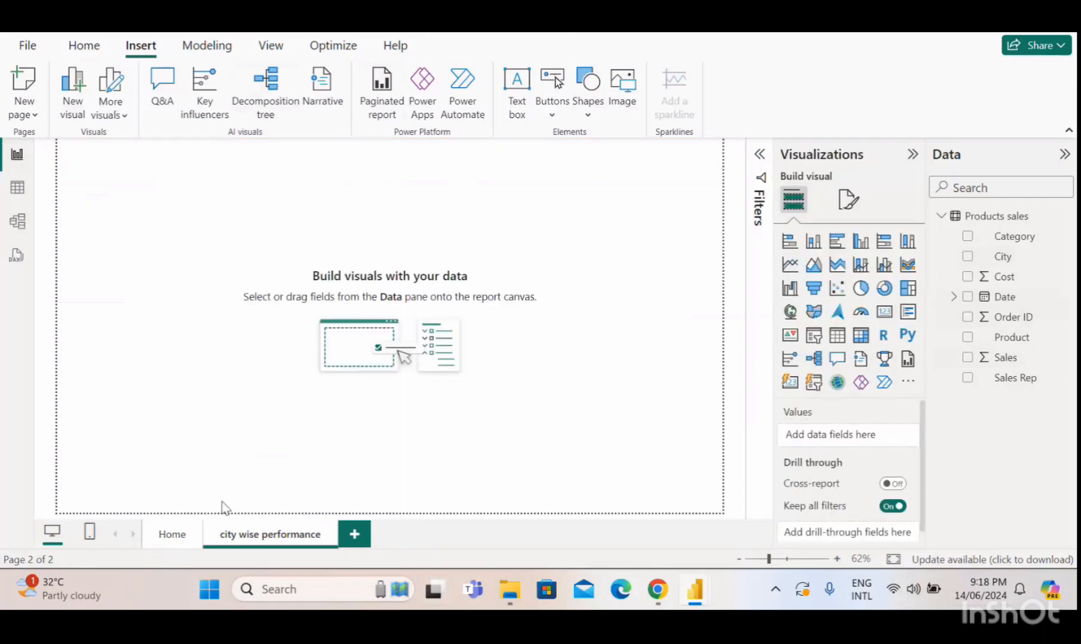